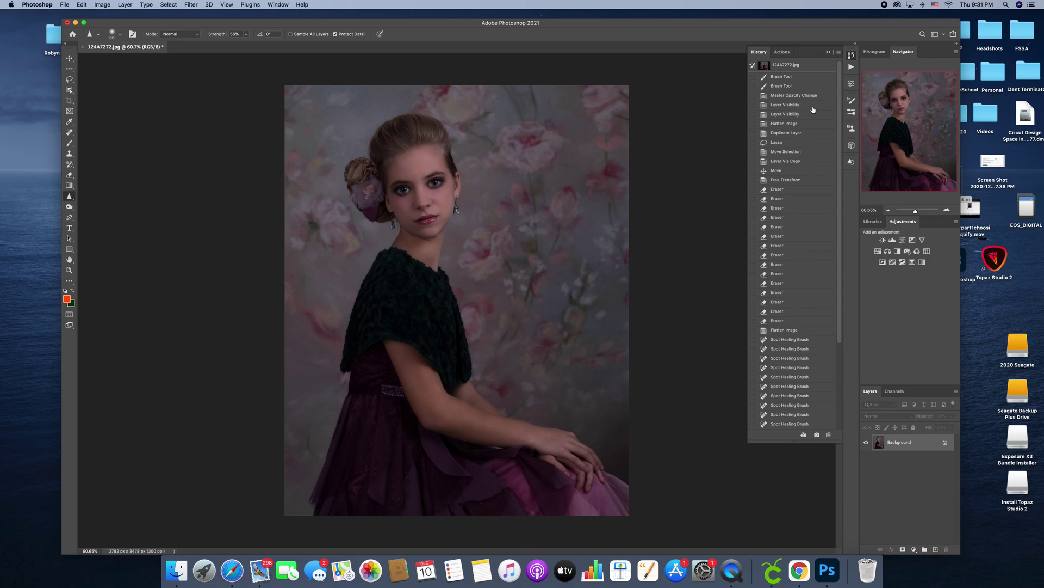
# Compare the portrait's original opened state with the latest Sharpen state in the history.
pyautogui.click(794, 70)
pyautogui.scroll(-5, 793, 218)
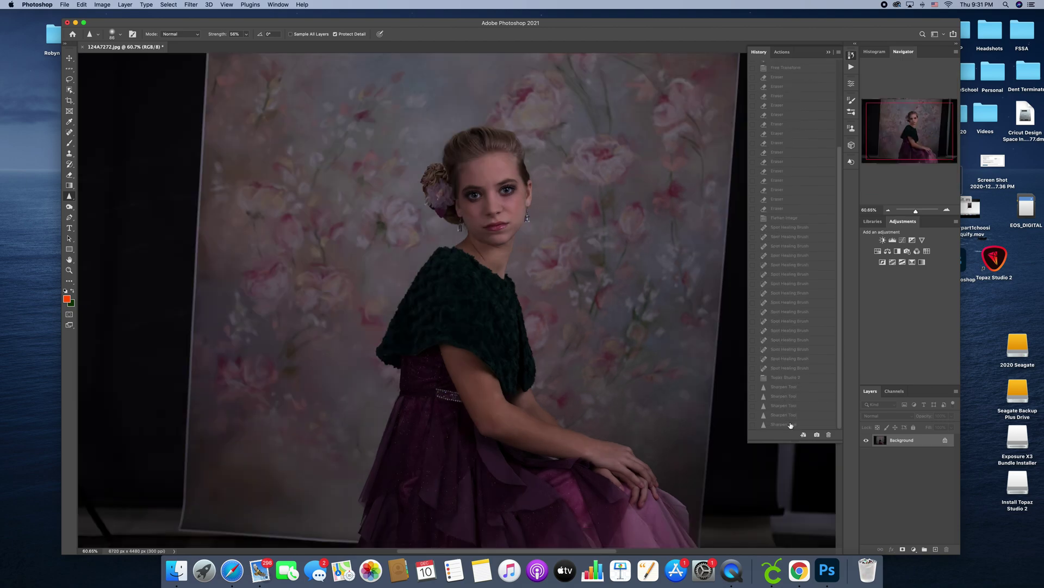
pyautogui.click(790, 425)
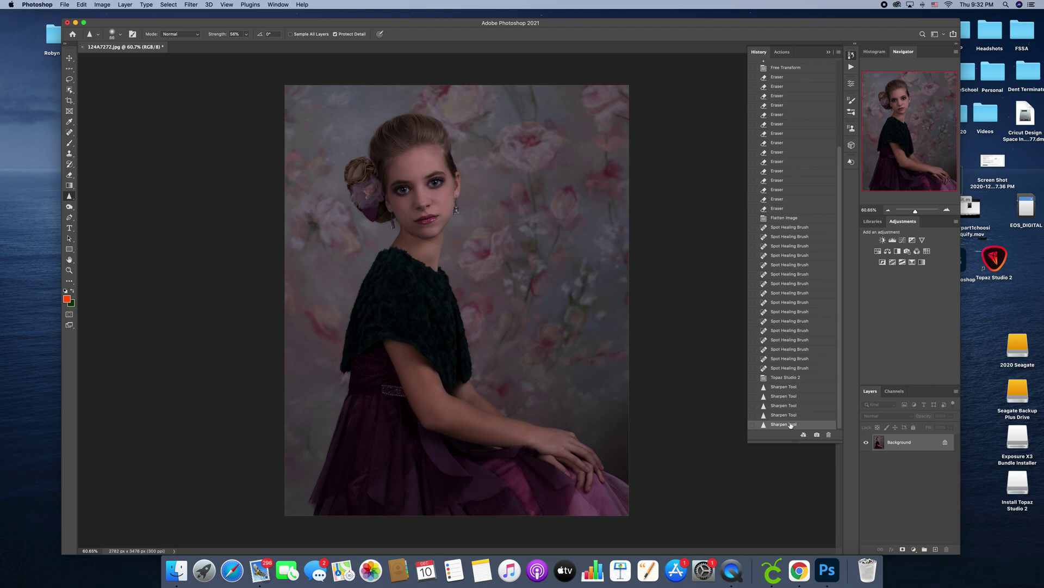
pyautogui.click(903, 241)
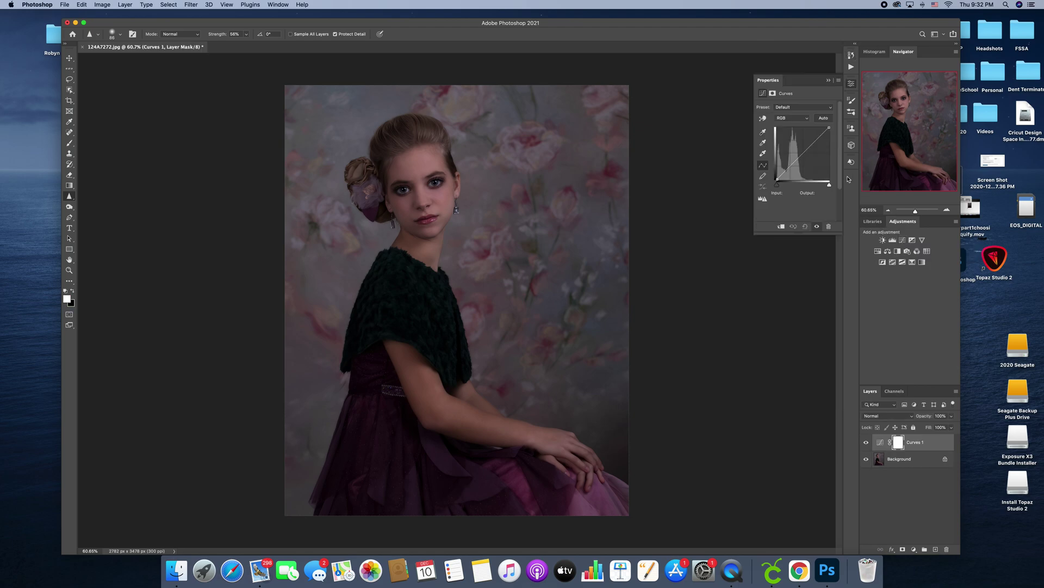
pyautogui.click(828, 80)
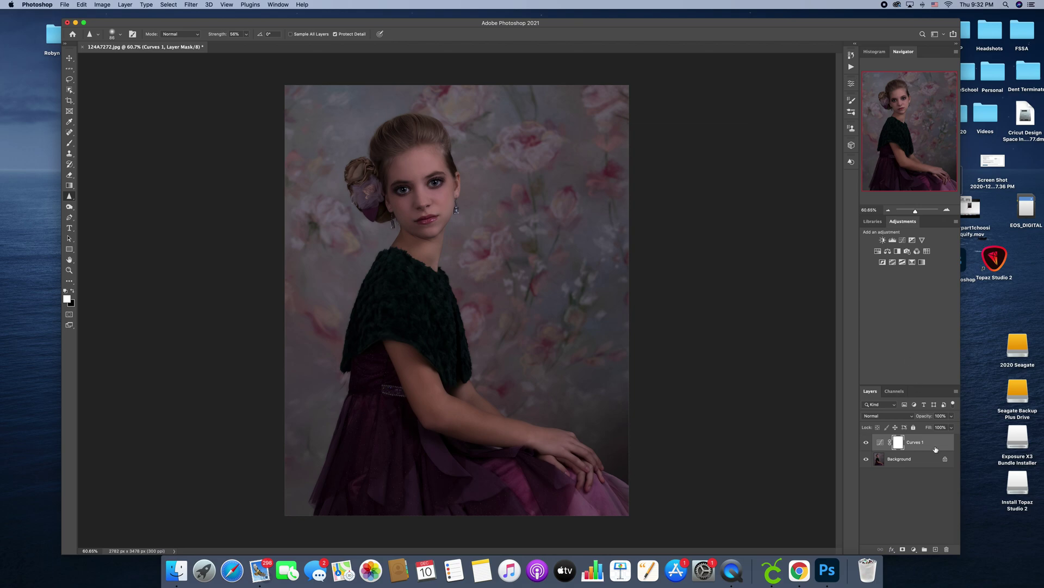
pyautogui.moveTo(917, 448); pyautogui.dragTo(947, 549)
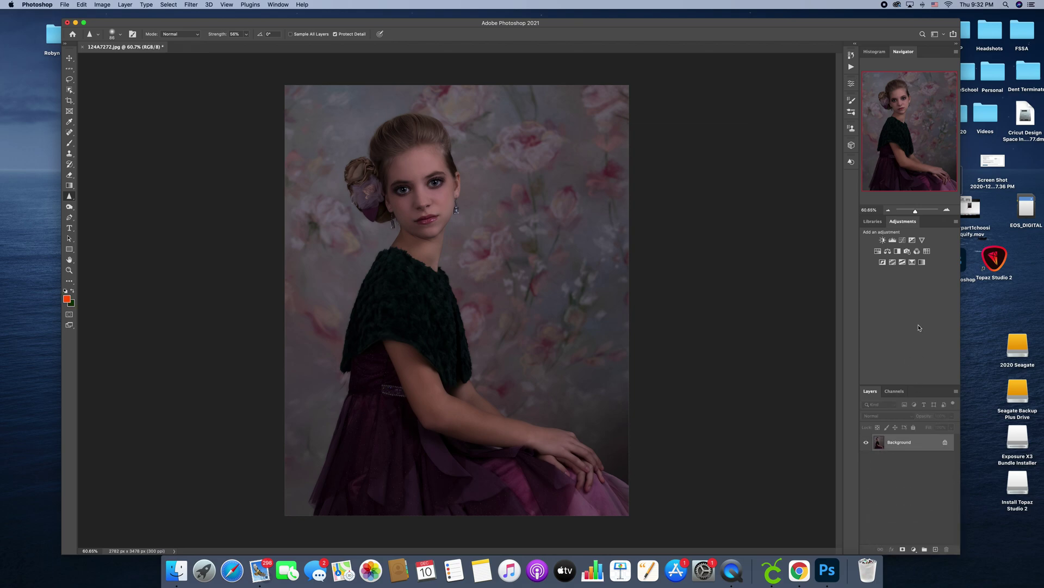
# Add a Brightness/Contrast adjustment with brightness at -3, check its before and after, and flatten the image.
pyautogui.click(883, 242)
pyautogui.moveTo(795, 131)
pyautogui.mouseDown()
pyautogui.moveTo(782, 147)
pyautogui.moveTo(797, 150)
pyautogui.mouseUp()
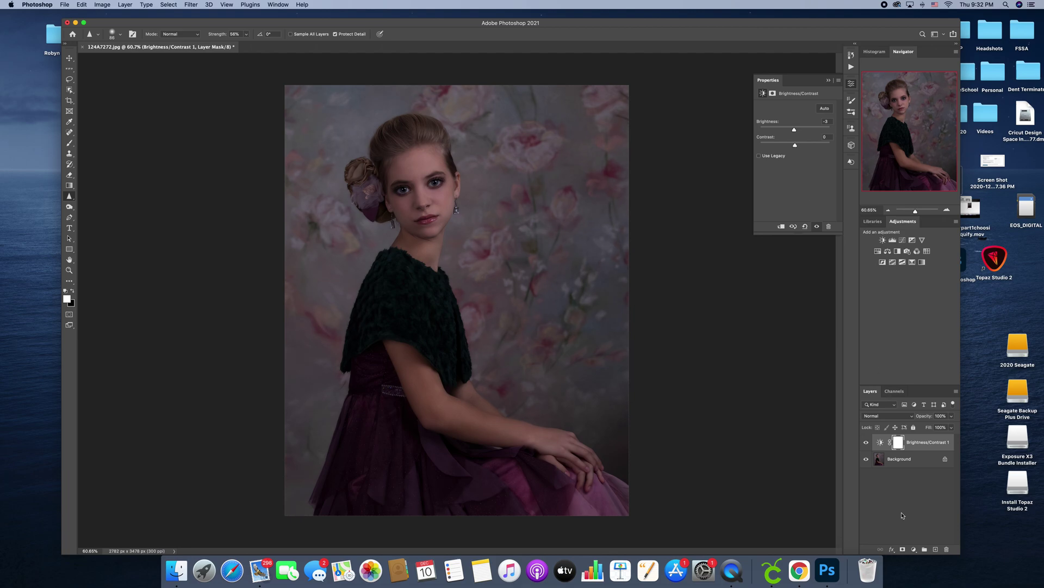
pyautogui.click(864, 442)
pyautogui.click(864, 443)
pyautogui.rightClick(906, 456)
pyautogui.click(930, 528)
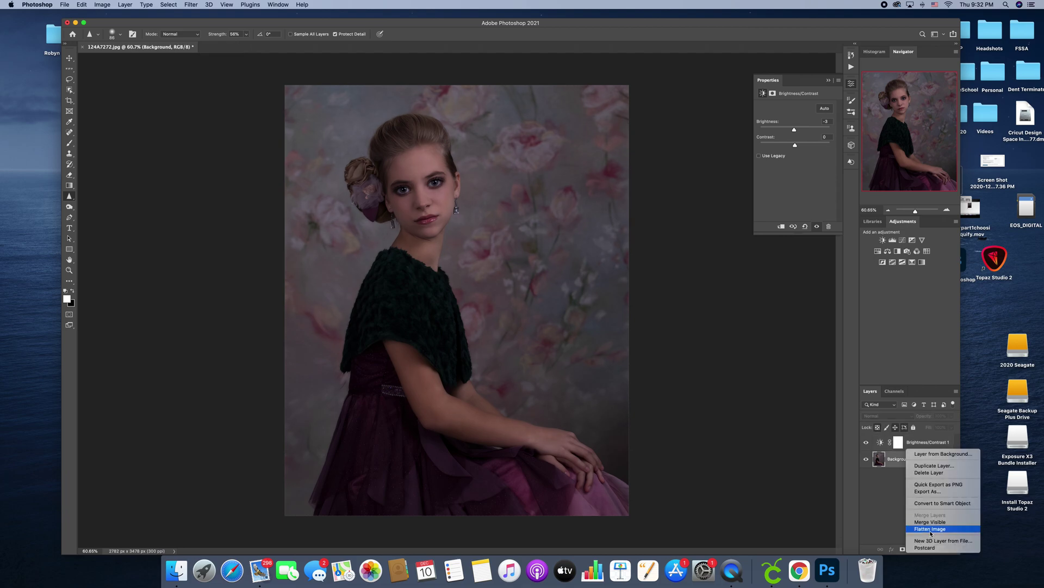
pyautogui.click(913, 240)
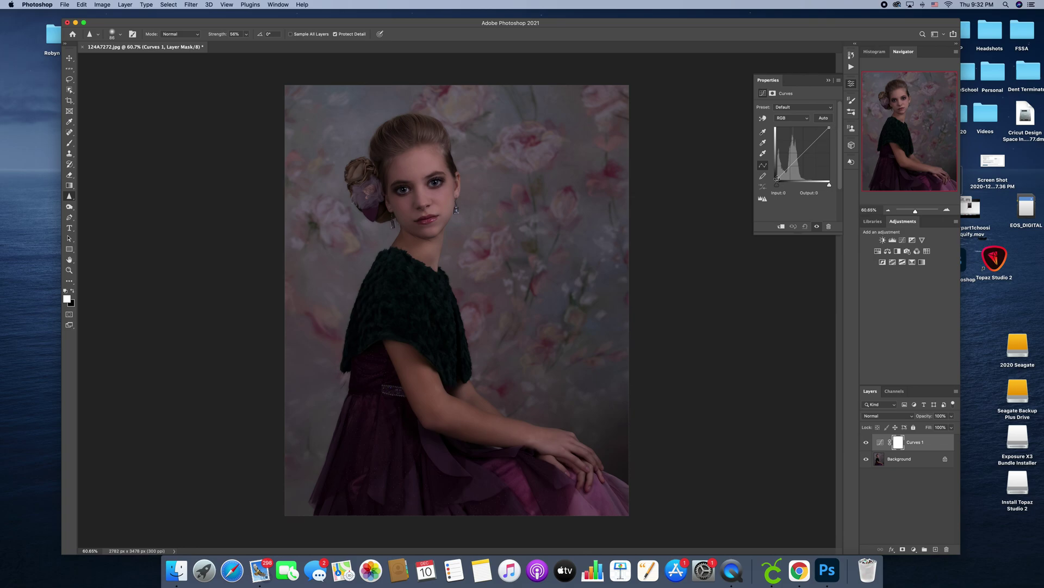
pyautogui.moveTo(777, 179); pyautogui.dragTo(820, 140)
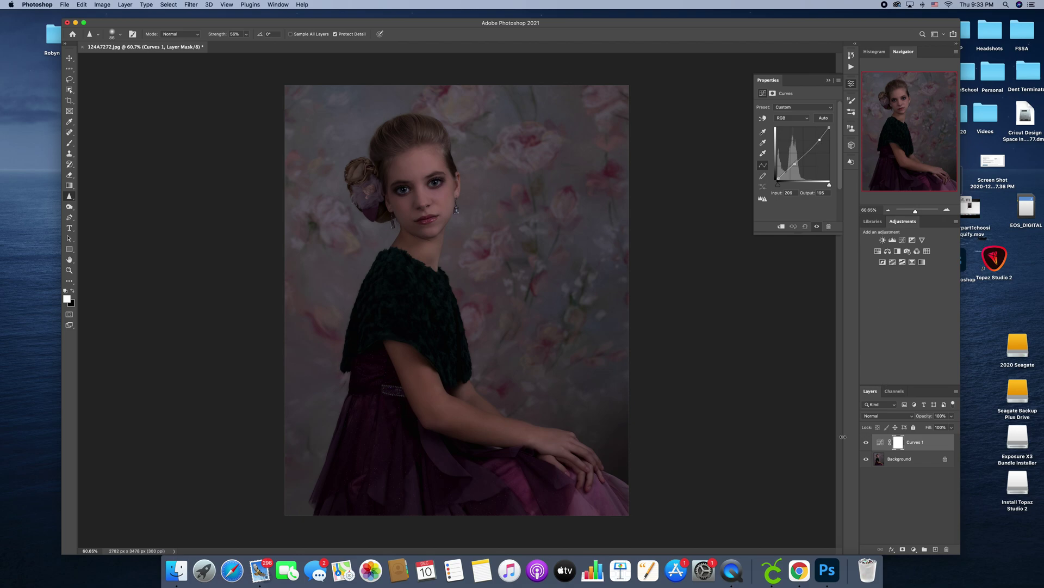
pyautogui.moveTo(895, 444); pyautogui.dragTo(947, 550)
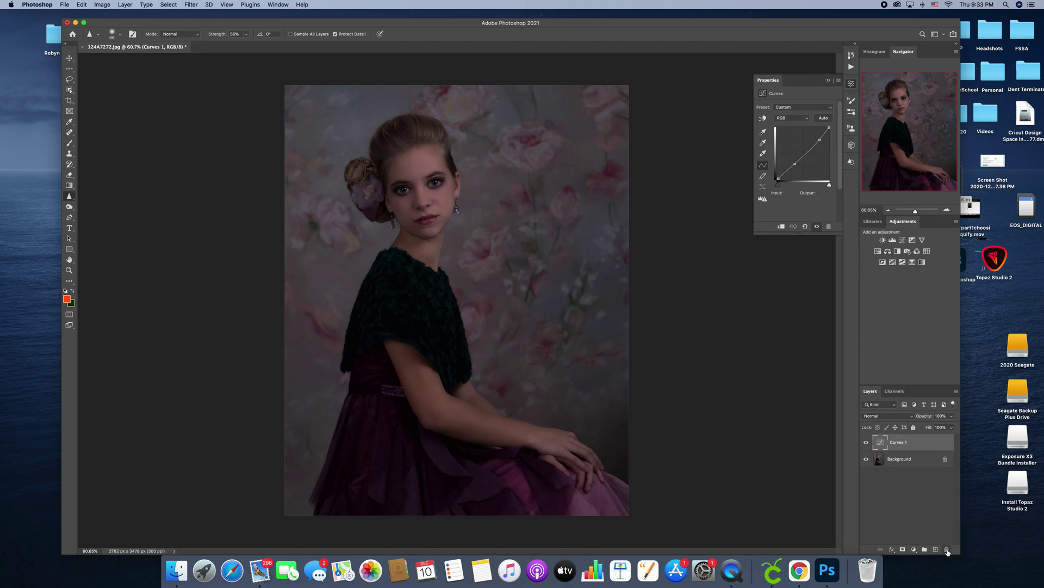
pyautogui.moveTo(925, 444); pyautogui.dragTo(947, 548)
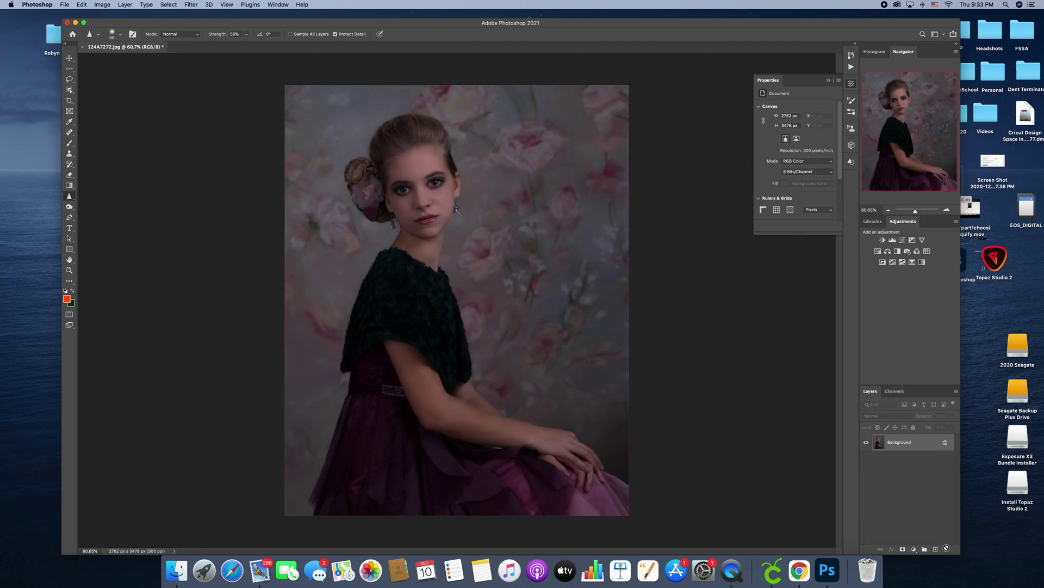
# Add a brightening Curves adjustment with input 92 raised to output 143, and invert its layer mask to black.
pyautogui.click(903, 241)
pyautogui.moveTo(796, 161); pyautogui.dragTo(797, 153)
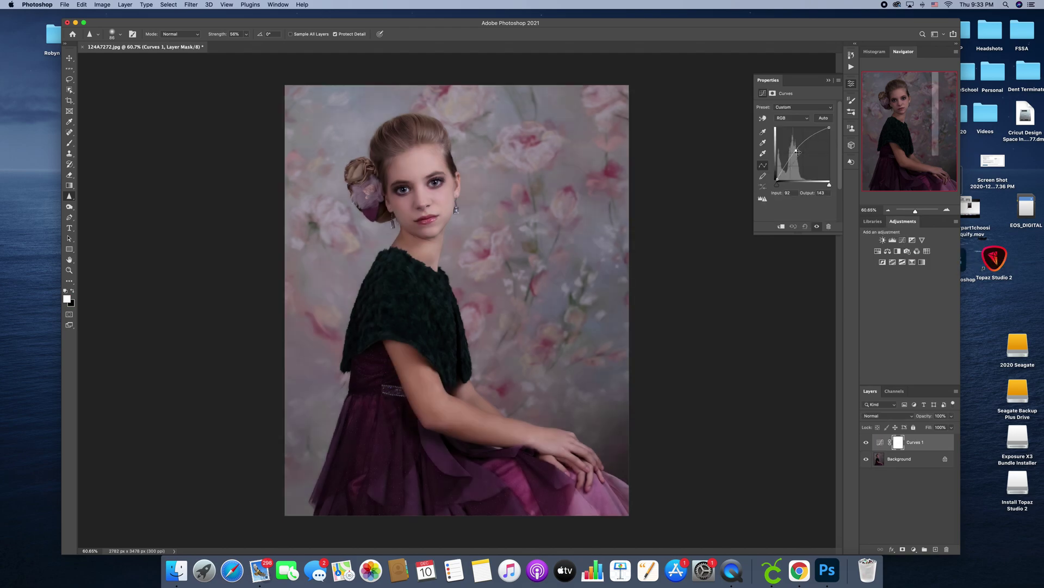
pyautogui.press('super+i')
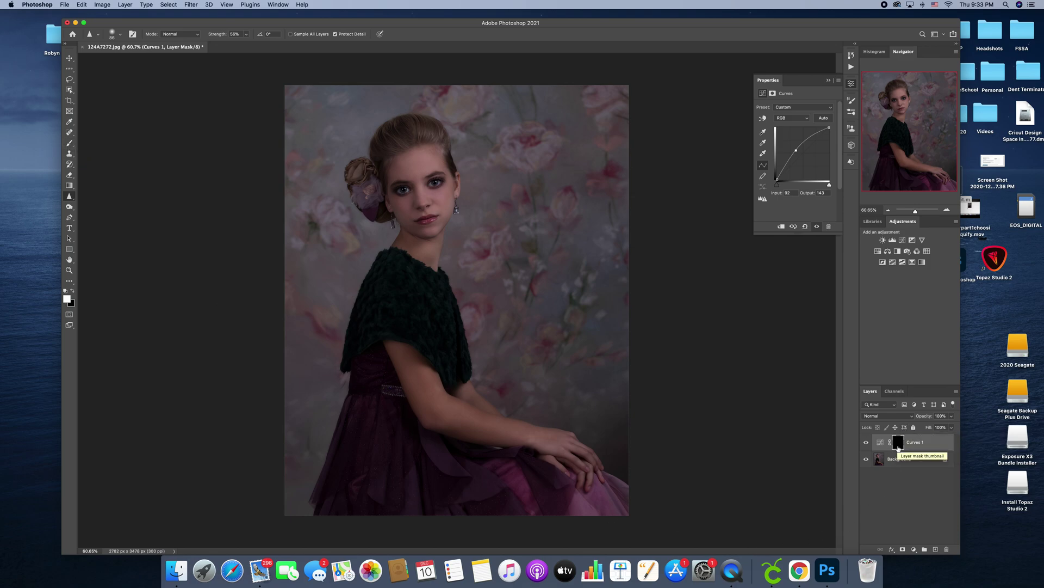
pyautogui.press('super+i')
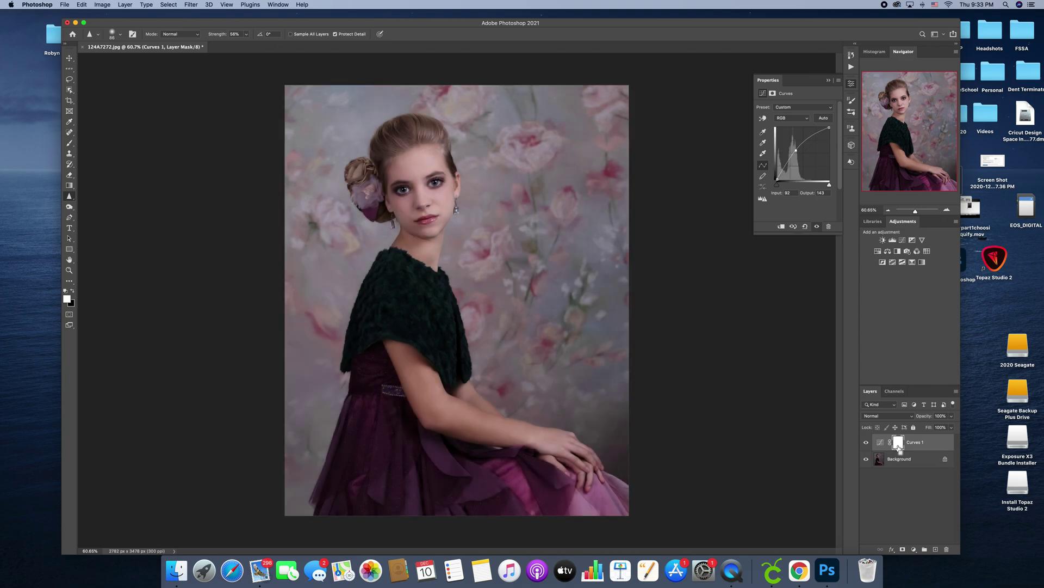
pyautogui.press('super+i')
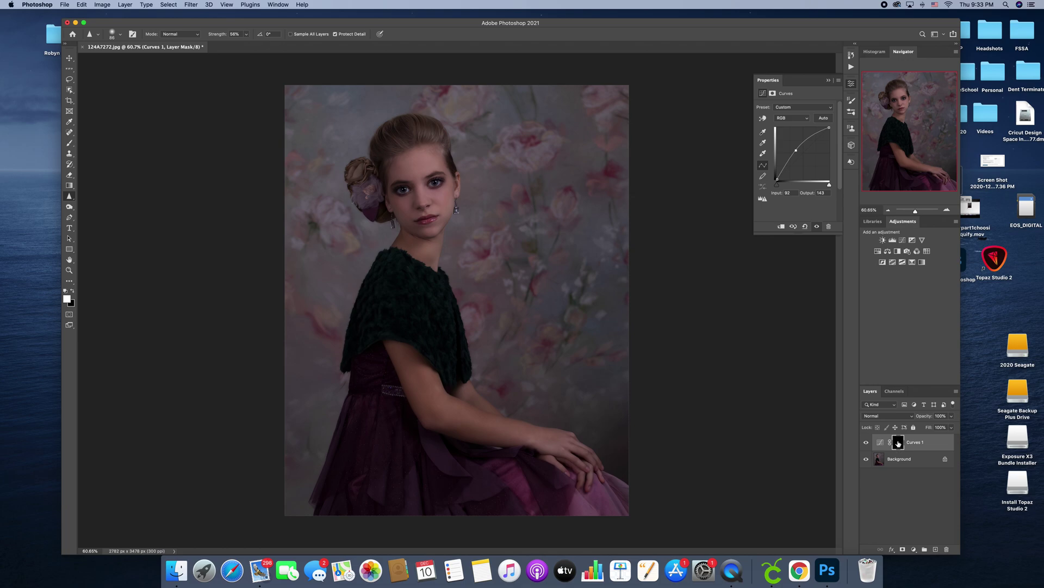
# Paint white on the Curves mask over the forehead with a 137 px Soft Round brush at 0% hardness.
pyautogui.click(68, 143)
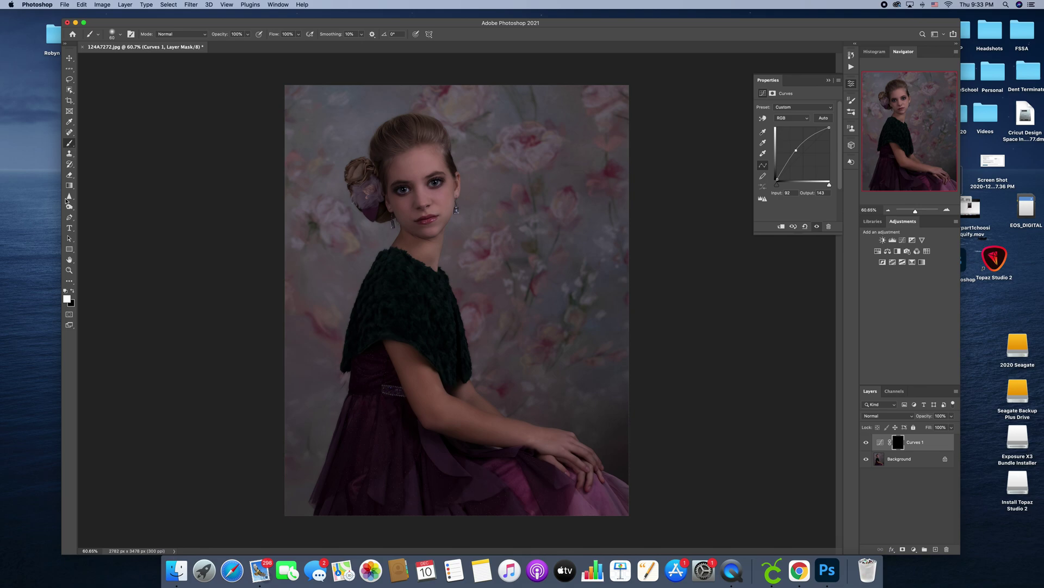
pyautogui.click(73, 292)
pyautogui.click(73, 292)
pyautogui.moveTo(915, 211); pyautogui.dragTo(919, 211)
pyautogui.moveTo(914, 153); pyautogui.dragTo(913, 135)
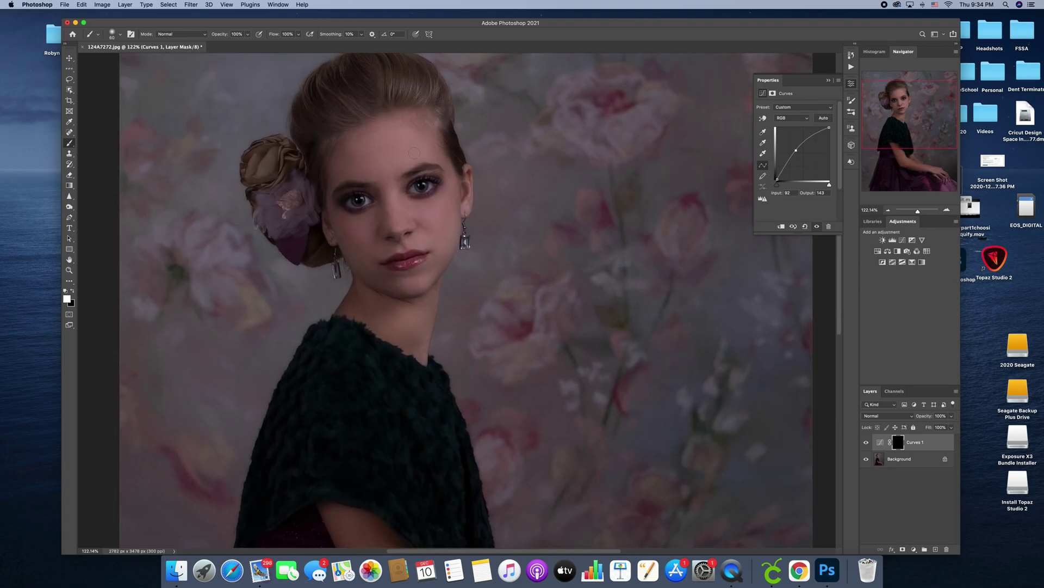
pyautogui.click(113, 35)
pyautogui.moveTo(133, 57); pyautogui.dragTo(138, 61)
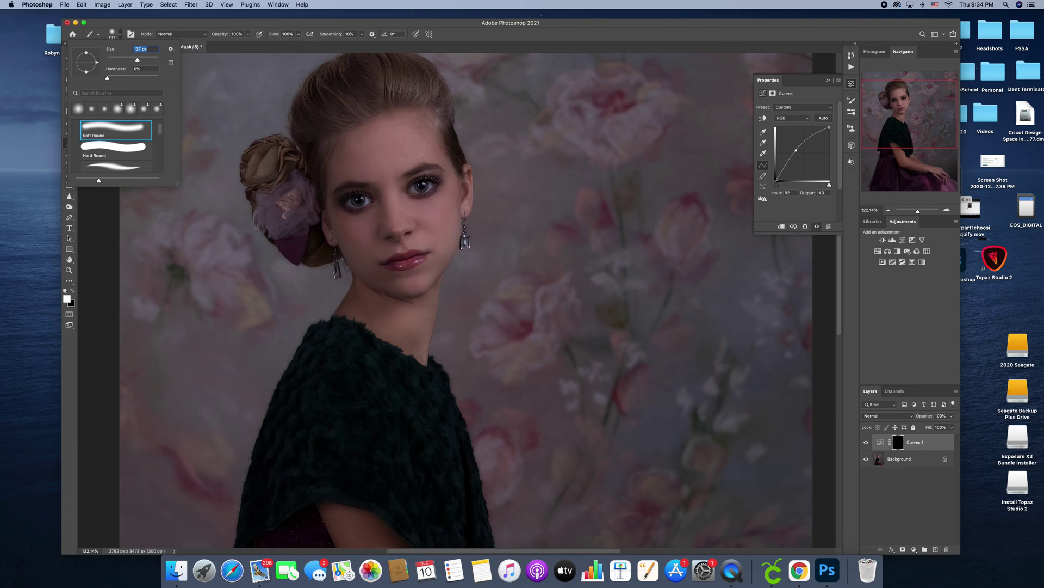
pyautogui.moveTo(408, 139)
pyautogui.mouseDown()
pyautogui.moveTo(356, 158)
pyautogui.moveTo(421, 152)
pyautogui.moveTo(371, 162)
pyautogui.mouseUp()
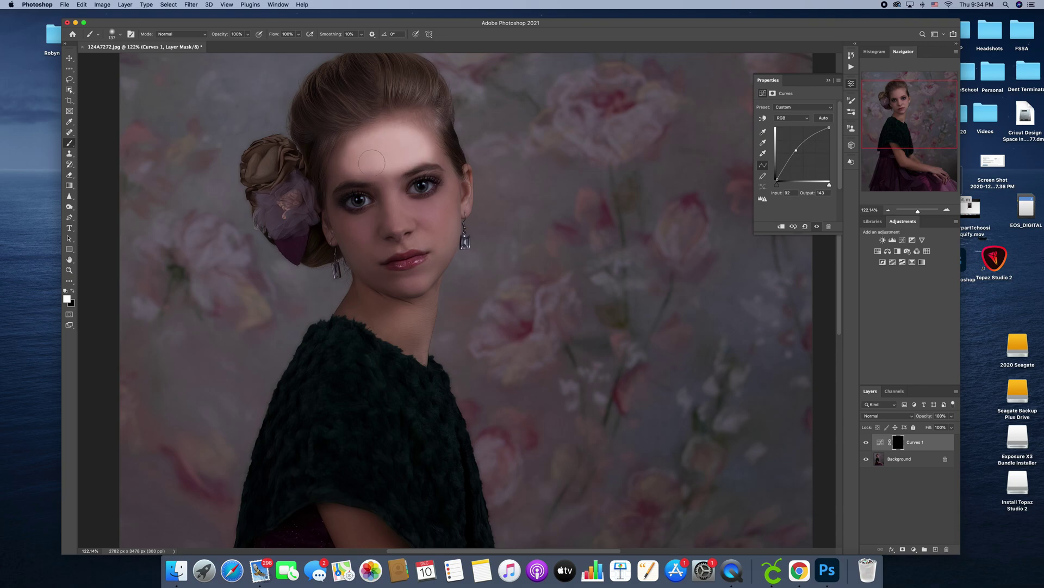
# Paint the Curves mask white along the nose, cheeks under the eyes and chin with a smaller 73 px brush.
pyautogui.click(112, 34)
pyautogui.click(126, 56)
pyautogui.click(381, 193)
pyautogui.moveTo(389, 219)
pyautogui.mouseDown()
pyautogui.moveTo(395, 185)
pyautogui.moveTo(394, 226)
pyautogui.moveTo(401, 215)
pyautogui.moveTo(384, 179)
pyautogui.moveTo(371, 219)
pyautogui.moveTo(342, 220)
pyautogui.moveTo(357, 223)
pyautogui.moveTo(340, 232)
pyautogui.moveTo(439, 206)
pyautogui.moveTo(454, 186)
pyautogui.moveTo(425, 208)
pyautogui.moveTo(441, 212)
pyautogui.mouseUp()
pyautogui.moveTo(408, 293)
pyautogui.mouseDown()
pyautogui.moveTo(410, 282)
pyautogui.moveTo(395, 284)
pyautogui.moveTo(422, 275)
pyautogui.moveTo(393, 280)
pyautogui.mouseUp()
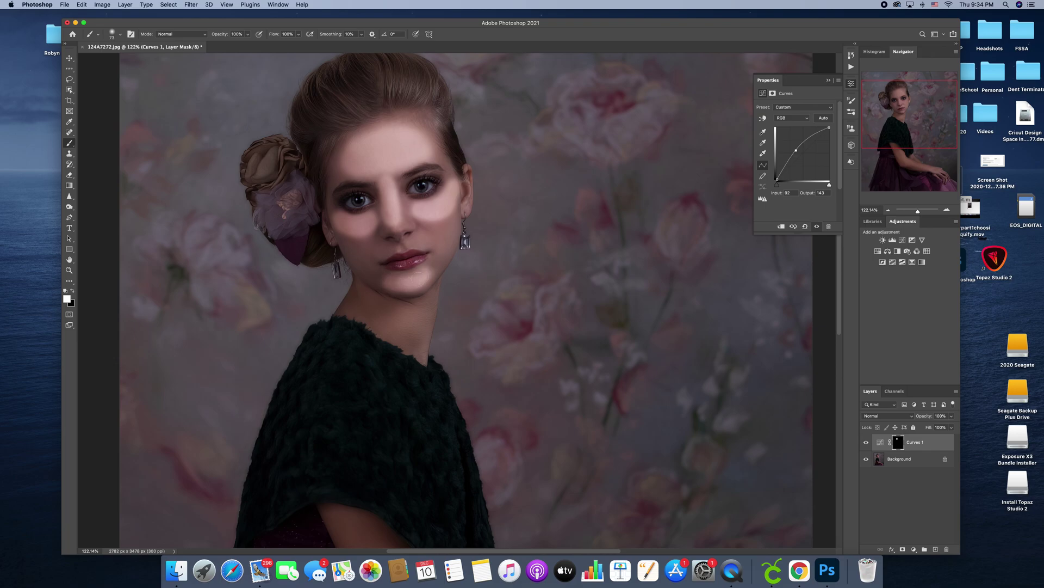
# Paint the Curves mask white over the front of the neck with a 134 px soft brush.
pyautogui.moveTo(917, 211); pyautogui.dragTo(917, 211)
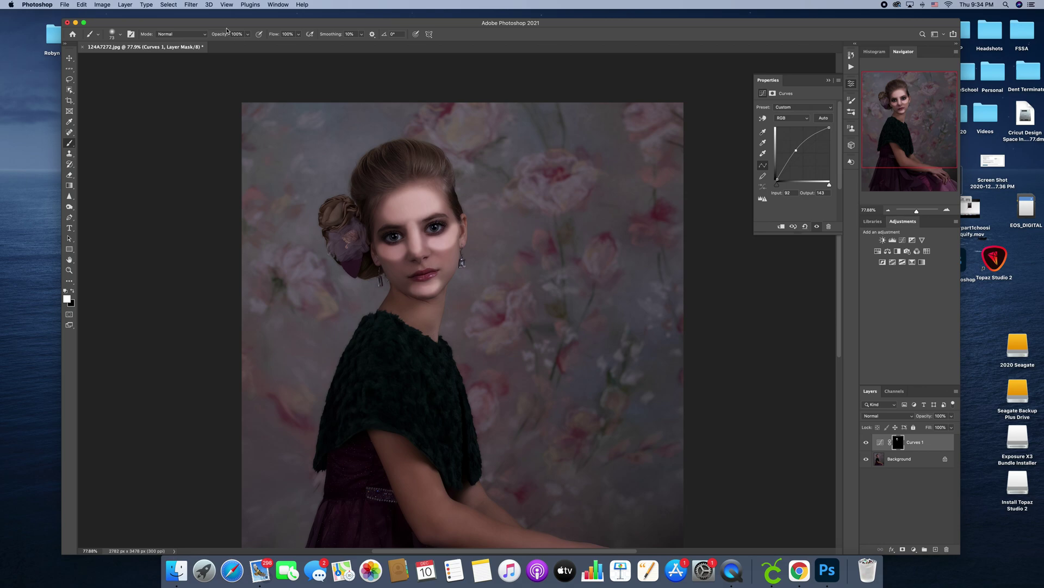
pyautogui.click(116, 37)
pyautogui.moveTo(135, 60); pyautogui.dragTo(137, 60)
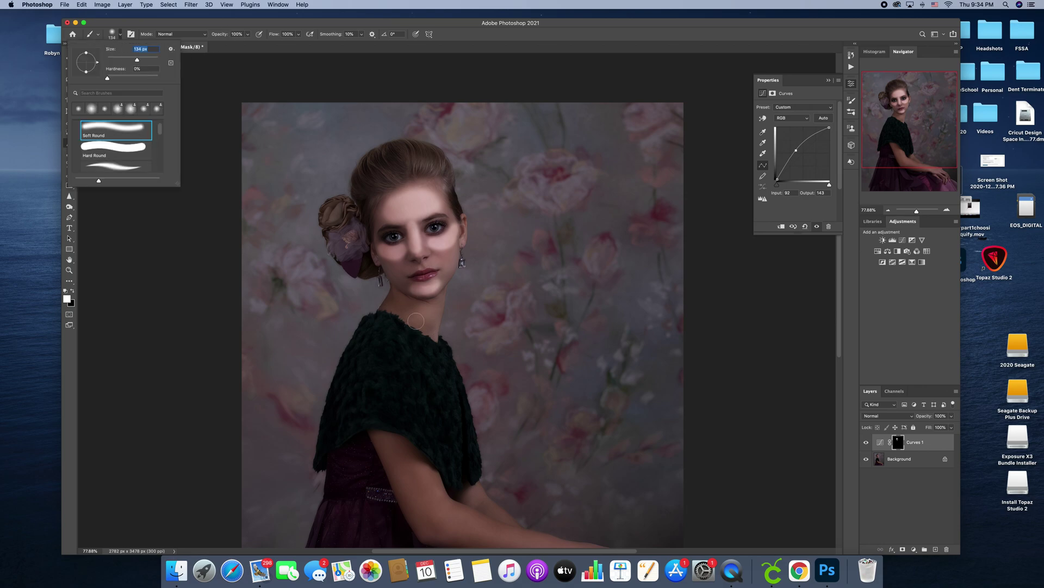
pyautogui.press('Return')
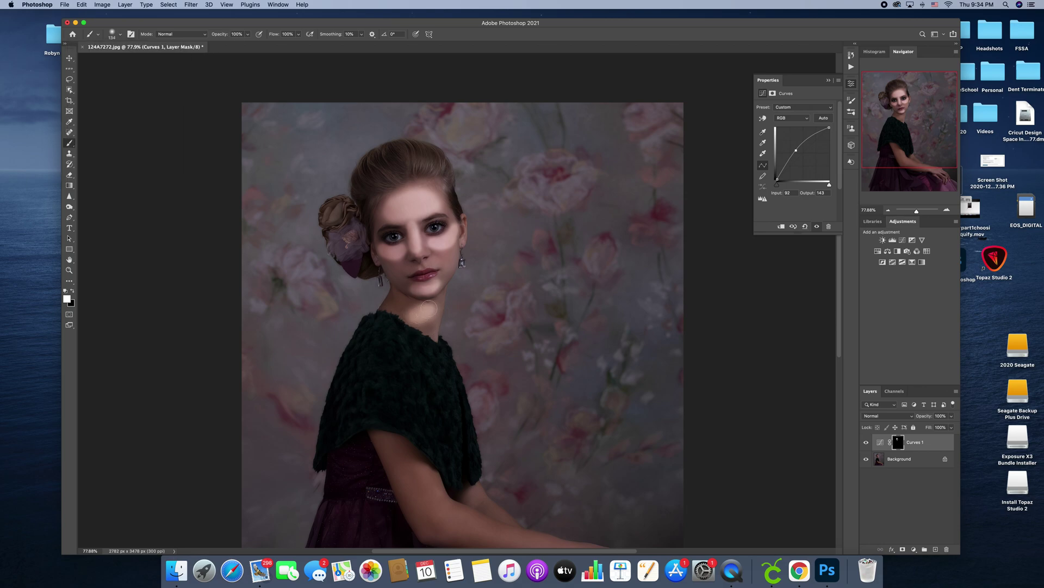
pyautogui.moveTo(429, 324); pyautogui.dragTo(429, 317)
# Enlarge the brush and paint the Curves mask white down the near arm from the shawl to the forearm.
pyautogui.moveTo(917, 213); pyautogui.dragTo(915, 212)
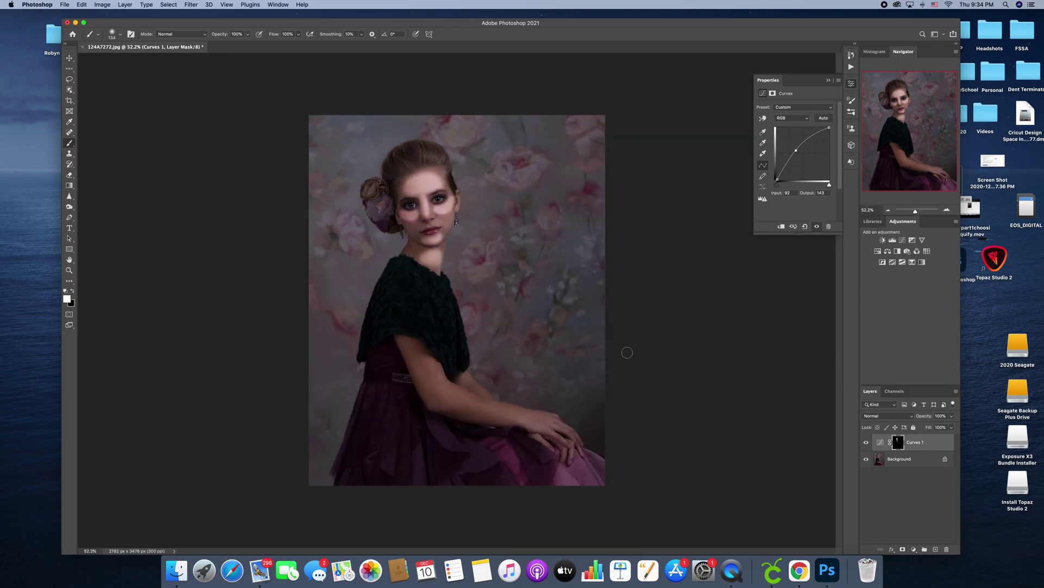
pyautogui.click(116, 40)
pyautogui.moveTo(138, 59)
pyautogui.mouseDown()
pyautogui.moveTo(154, 60)
pyautogui.moveTo(142, 58)
pyautogui.mouseUp()
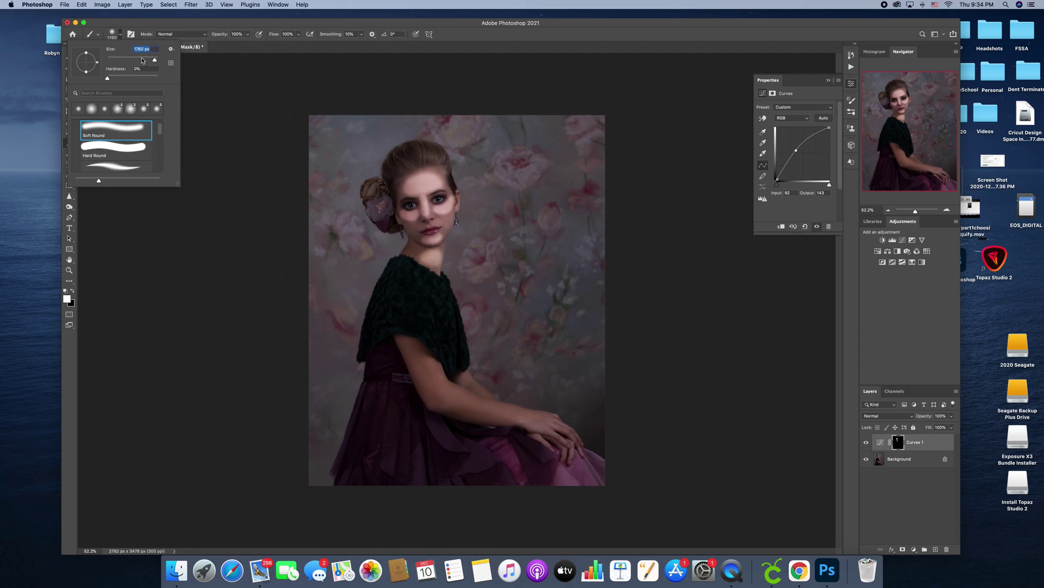
pyautogui.click(417, 349)
pyautogui.moveTo(417, 352)
pyautogui.mouseDown()
pyautogui.moveTo(441, 395)
pyautogui.moveTo(410, 349)
pyautogui.moveTo(451, 398)
pyautogui.moveTo(429, 385)
pyautogui.moveTo(523, 416)
pyautogui.moveTo(481, 416)
pyautogui.mouseUp()
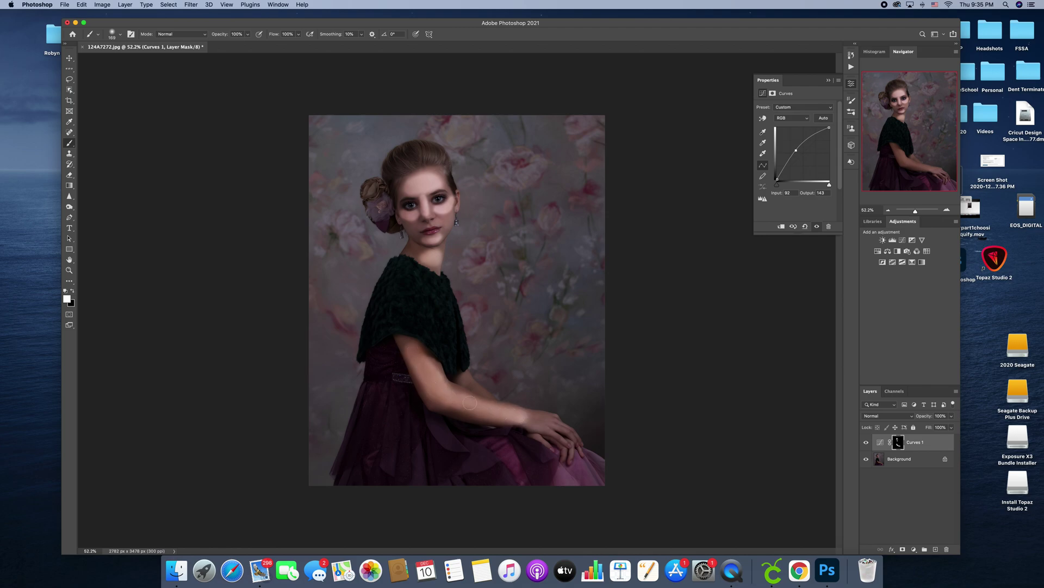
# Reveal the brightening along the far forearm and toward the hands with a 105 px brush.
pyautogui.click(113, 34)
pyautogui.moveTo(136, 59); pyautogui.dragTo(133, 60)
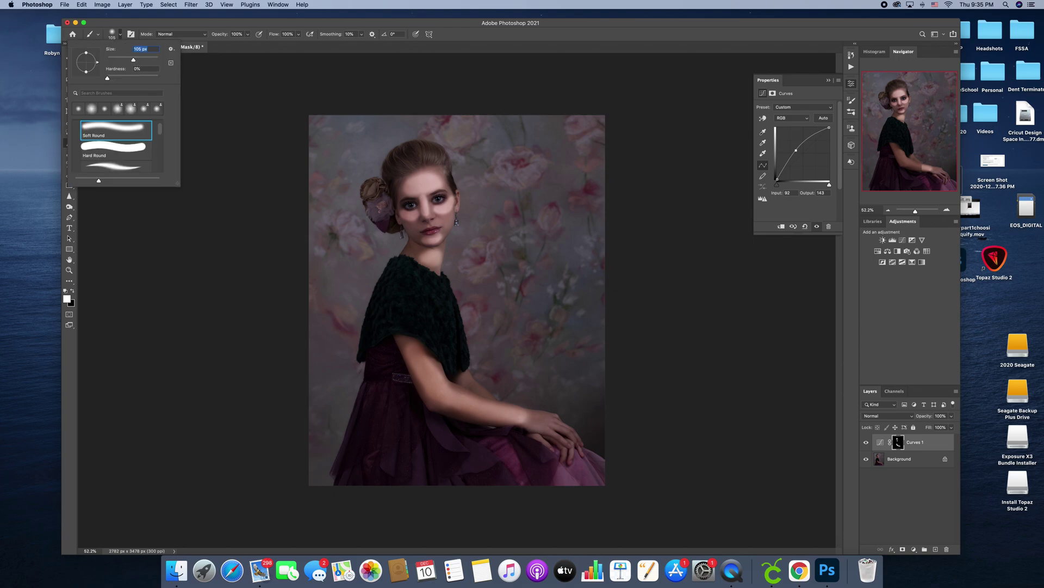
pyautogui.moveTo(465, 378)
pyautogui.mouseDown()
pyautogui.moveTo(542, 421)
pyautogui.moveTo(530, 417)
pyautogui.mouseUp()
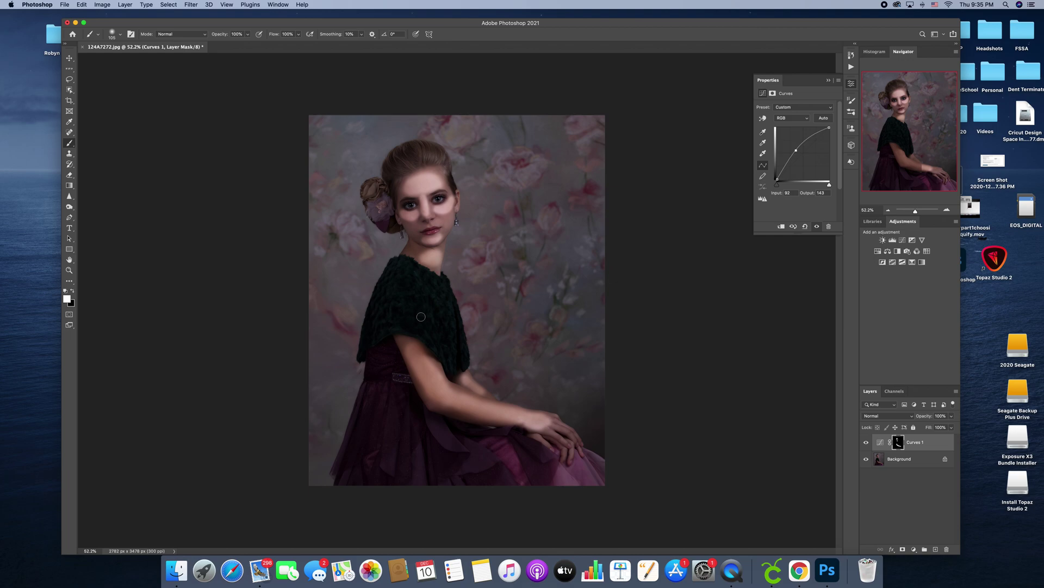
# Set the Curves layer's opacity to 8% and paint black on its mask at the neckline with a 476 px brush.
pyautogui.click(952, 427)
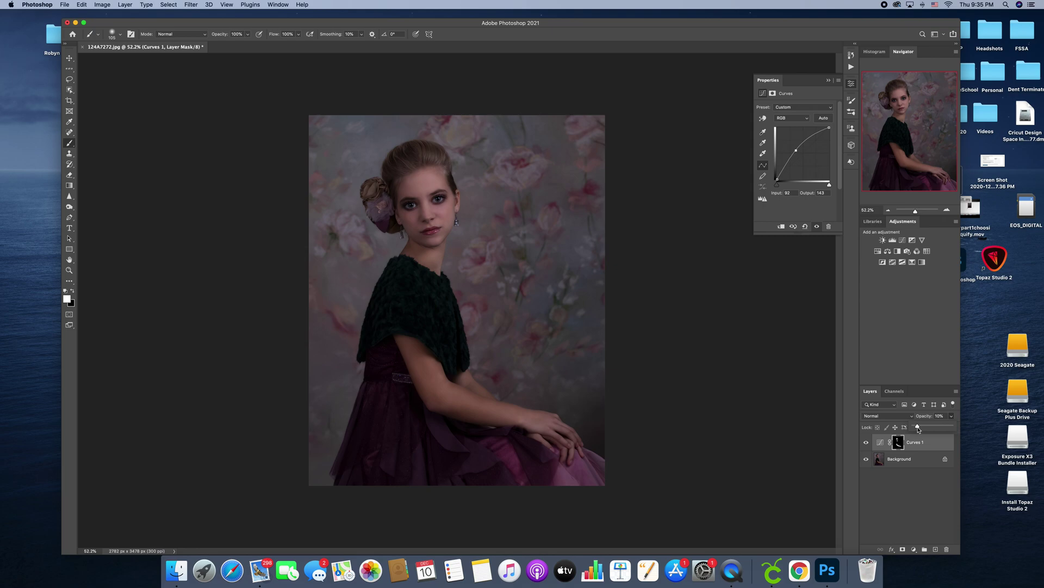
pyautogui.moveTo(919, 429); pyautogui.dragTo(918, 431)
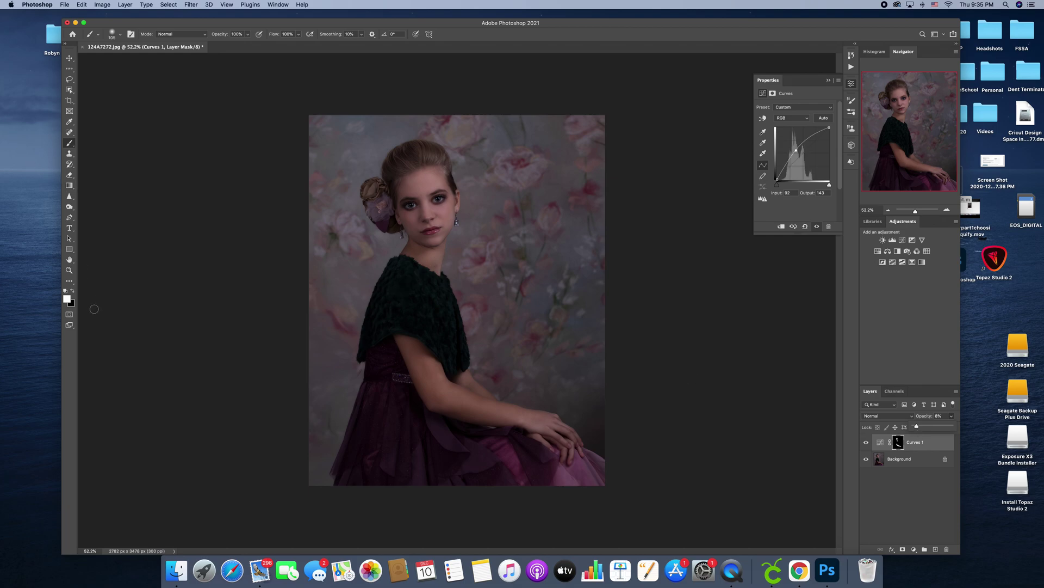
pyautogui.click(71, 292)
pyautogui.click(113, 35)
pyautogui.click(153, 60)
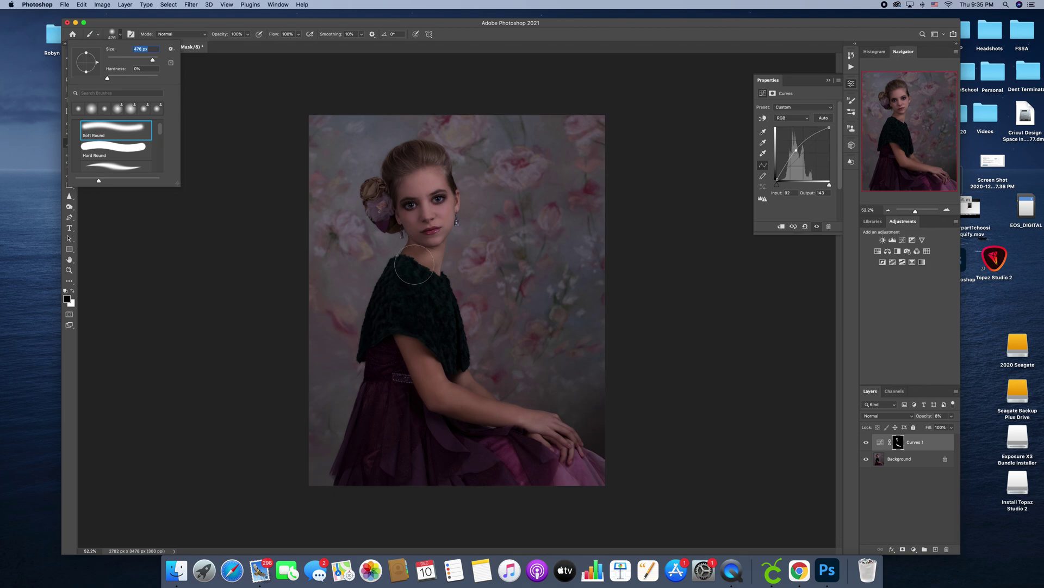
pyautogui.click(432, 267)
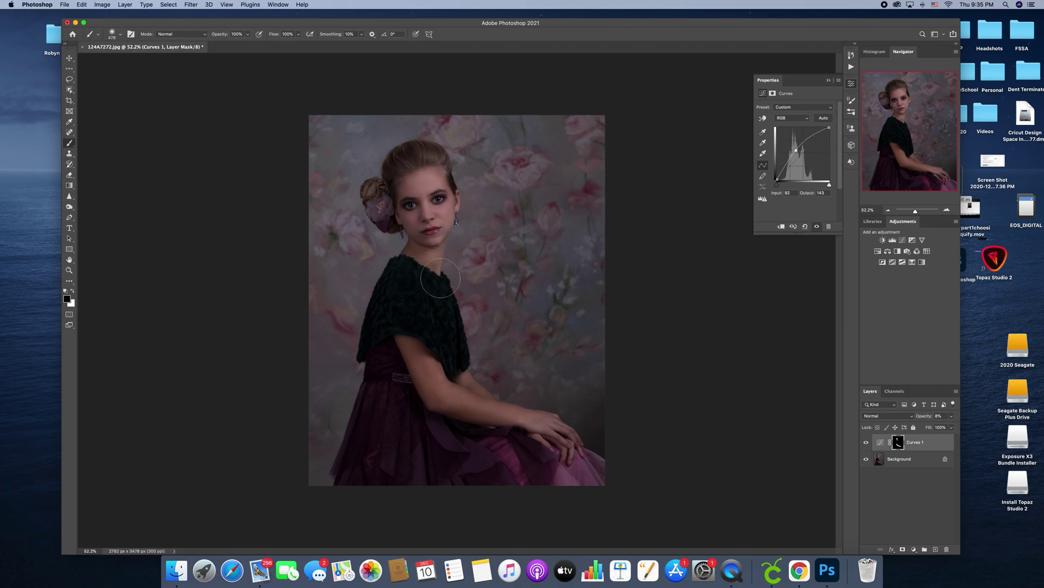
# Compare the image with and without the Curves layer, and set the layer's opacity to 27%.
pyautogui.click(863, 442)
pyautogui.click(863, 443)
pyautogui.click(951, 415)
pyautogui.moveTo(923, 428); pyautogui.dragTo(926, 429)
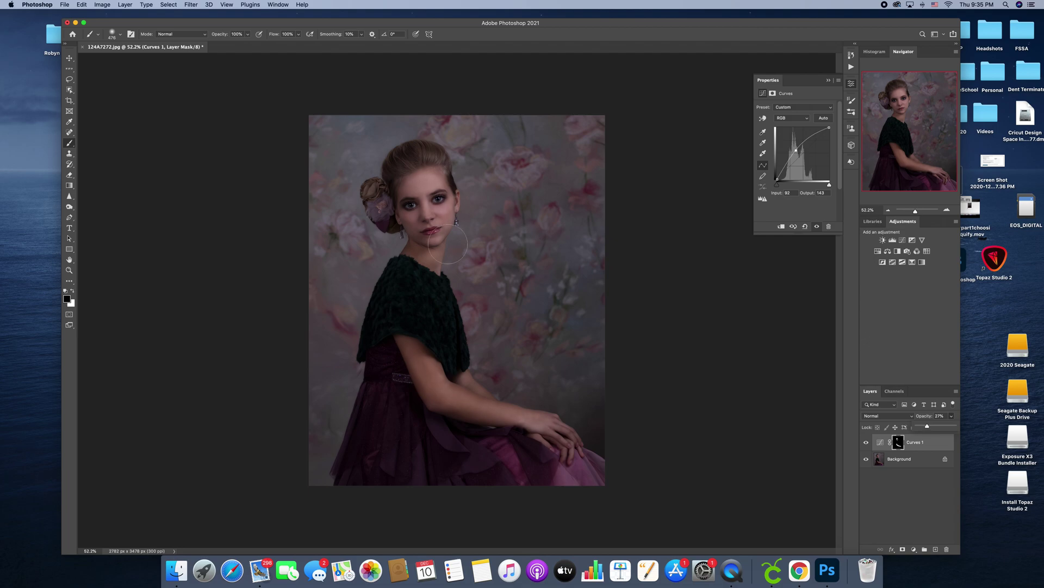
# Set the brush flow to 37% and paint black on the Curves mask over the lower face.
pyautogui.click(297, 36)
pyautogui.moveTo(301, 43); pyautogui.dragTo(275, 46)
pyautogui.click(408, 228)
# Compare the portrait with and without the Curves layer at different zoom levels to judge the highlights on the skin.
pyautogui.click(866, 442)
pyautogui.click(866, 443)
pyautogui.click(866, 442)
pyautogui.click(866, 442)
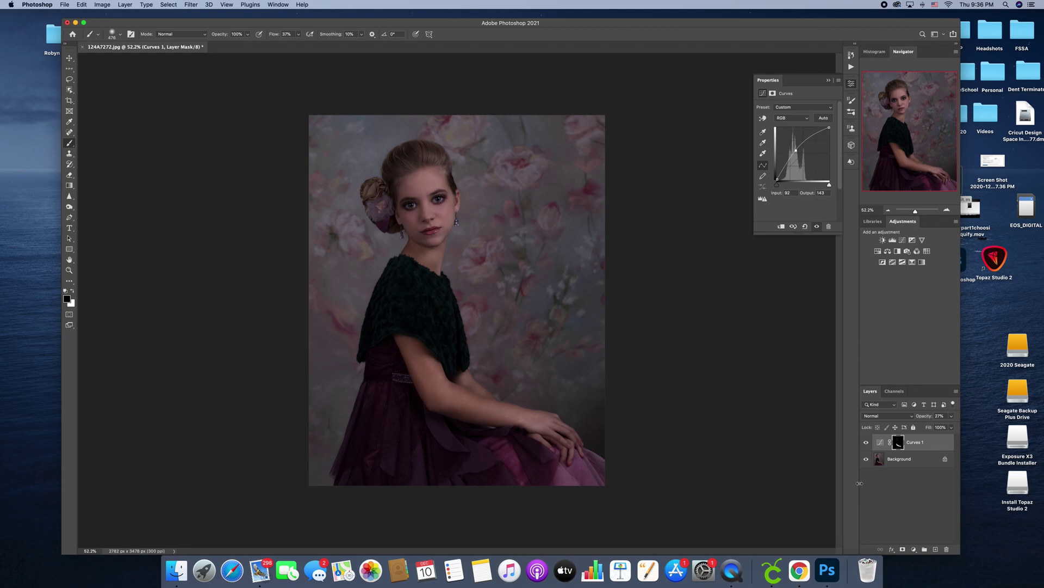
pyautogui.click(866, 443)
pyautogui.click(867, 444)
pyautogui.click(867, 444)
pyautogui.click(867, 444)
pyautogui.click(867, 443)
pyautogui.click(867, 443)
pyautogui.click(916, 211)
pyautogui.click(866, 443)
pyautogui.click(866, 443)
pyautogui.click(865, 443)
pyautogui.click(866, 442)
pyautogui.moveTo(916, 212); pyautogui.dragTo(916, 213)
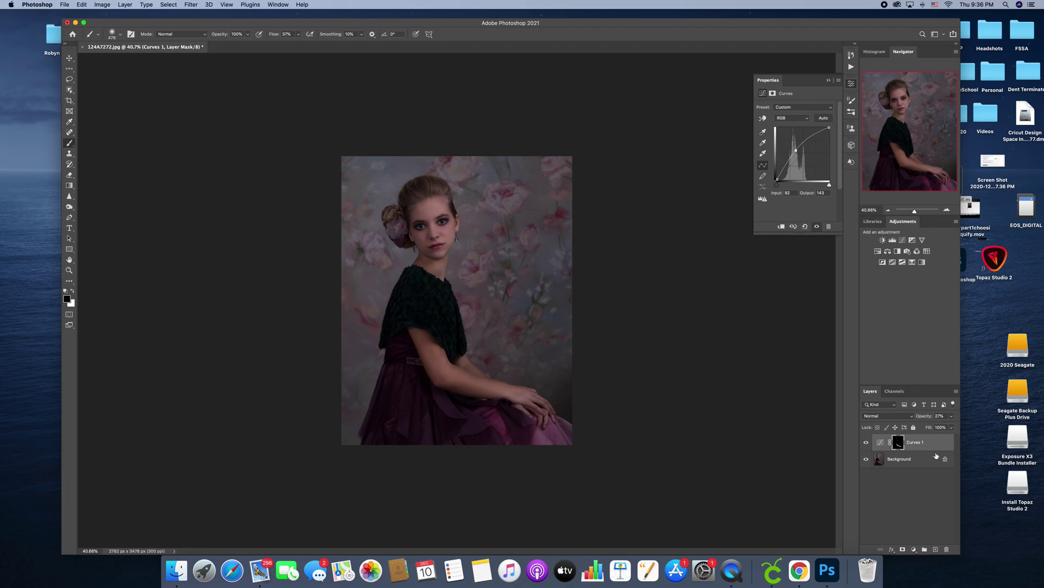
# Flatten the image and add a new Curves layer raising input 96 to output 154, with its mask inverted to black.
pyautogui.rightClick(913, 467)
pyautogui.click(941, 530)
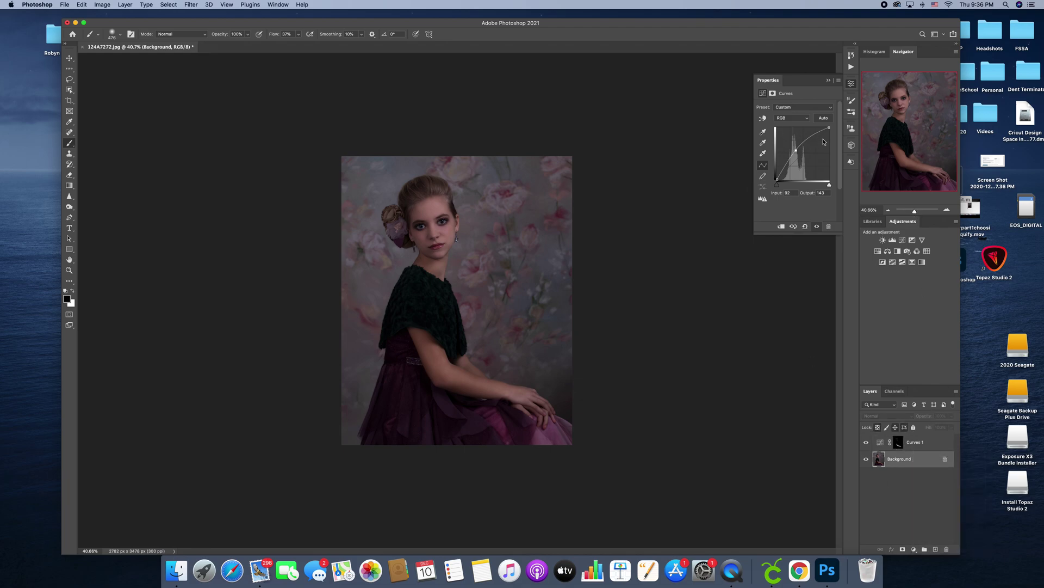
pyautogui.click(902, 240)
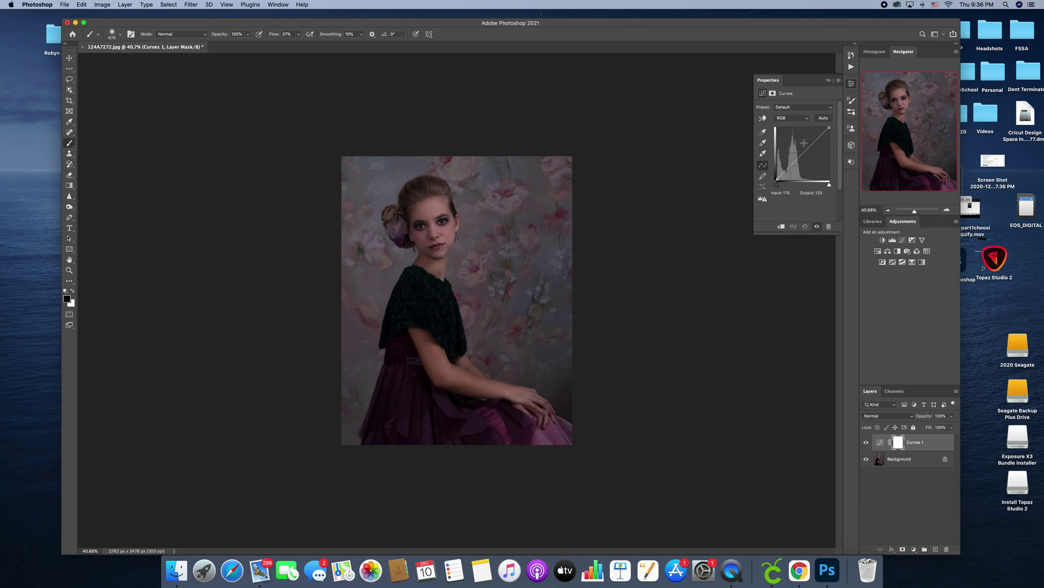
pyautogui.moveTo(798, 158); pyautogui.dragTo(797, 148)
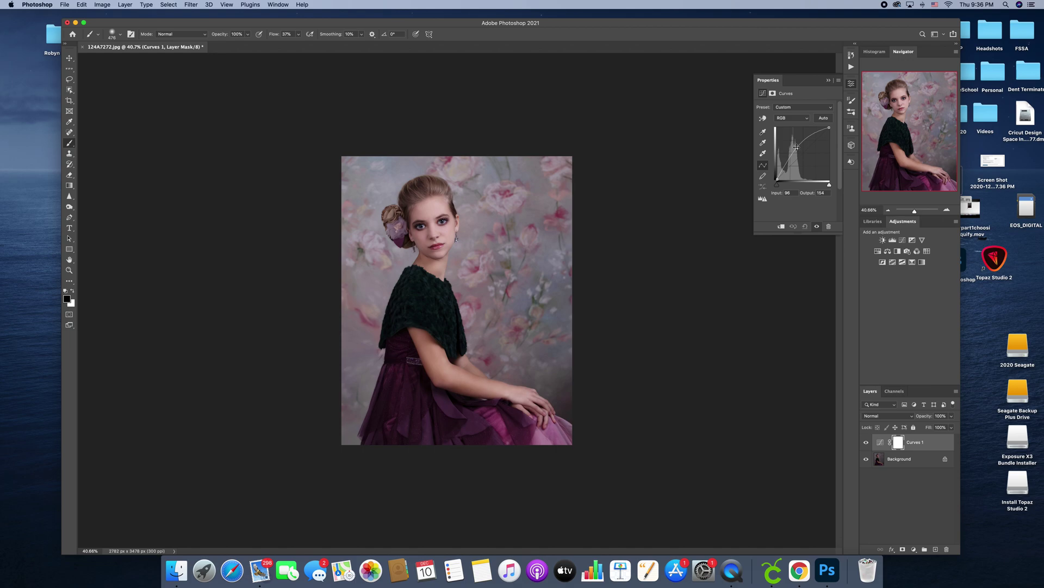
pyautogui.press('super+i')
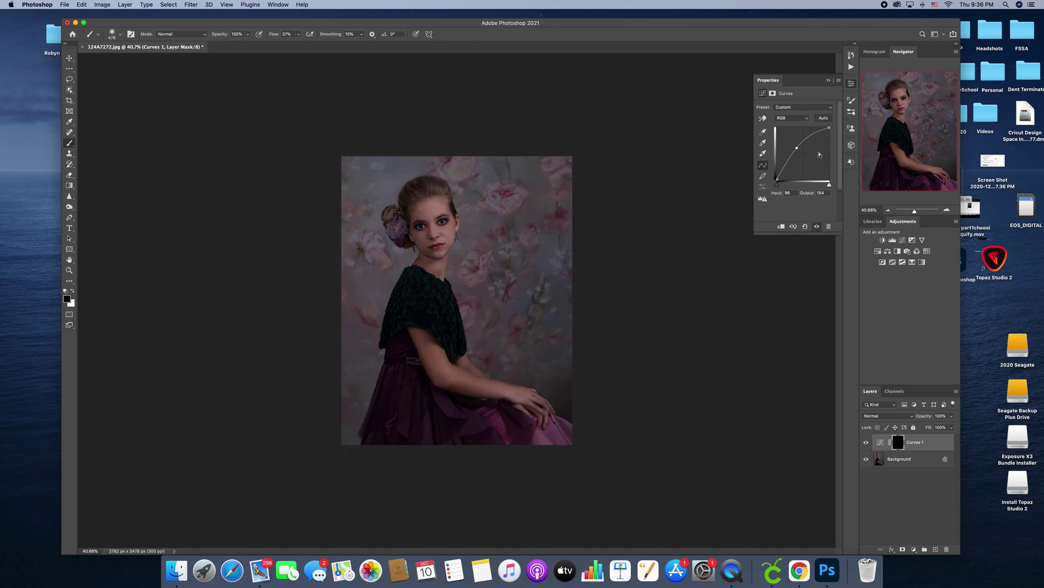
# Paint white on the Curves mask along the hair highlights with an 83 px soft brush at 100% flow.
pyautogui.press('super+1')
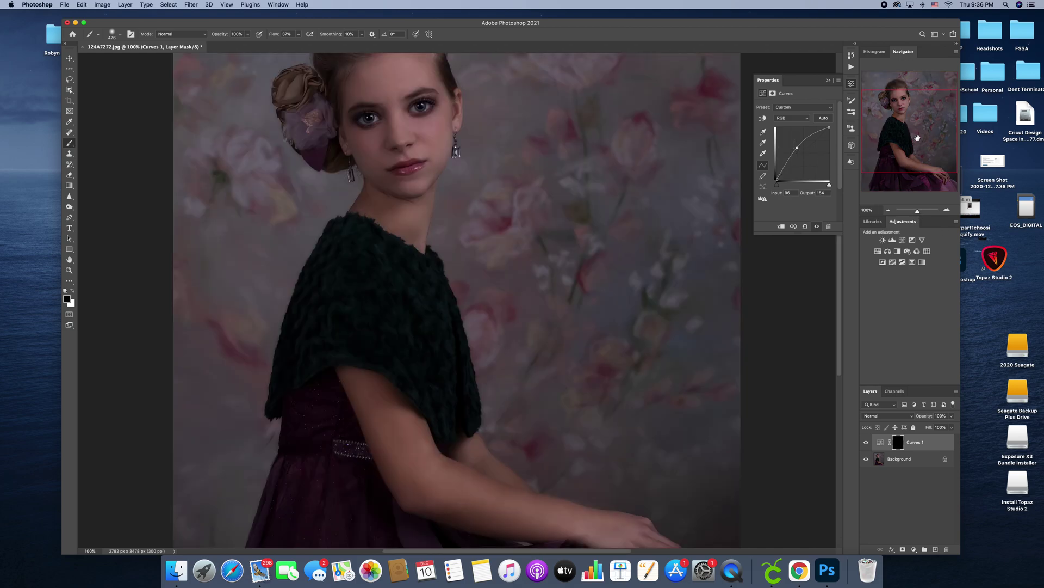
pyautogui.moveTo(909, 133); pyautogui.dragTo(914, 119)
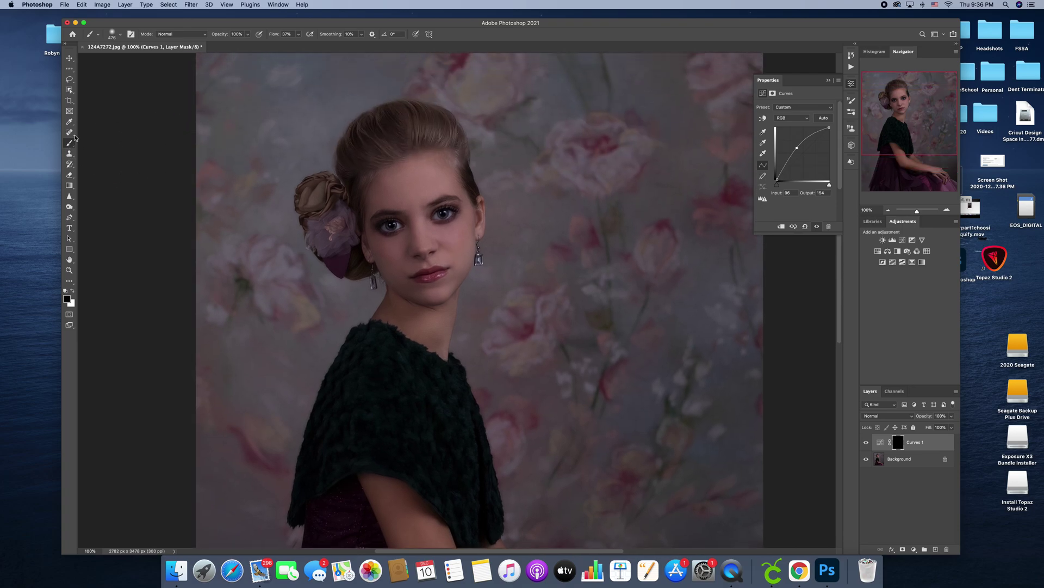
pyautogui.click(115, 33)
pyautogui.click(117, 60)
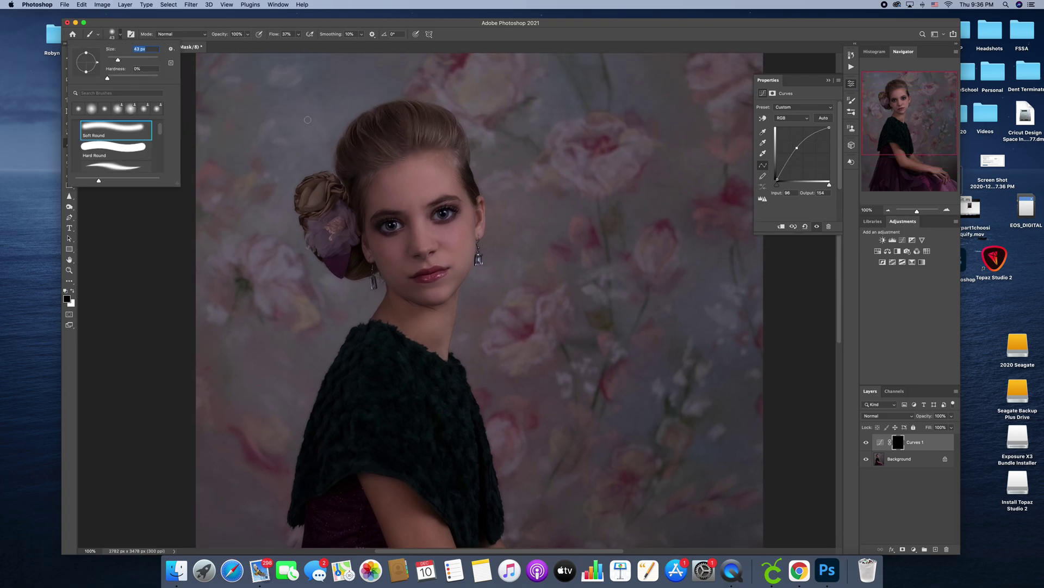
pyautogui.write('83')
pyautogui.click(298, 33)
pyautogui.moveTo(298, 44); pyautogui.dragTo(322, 44)
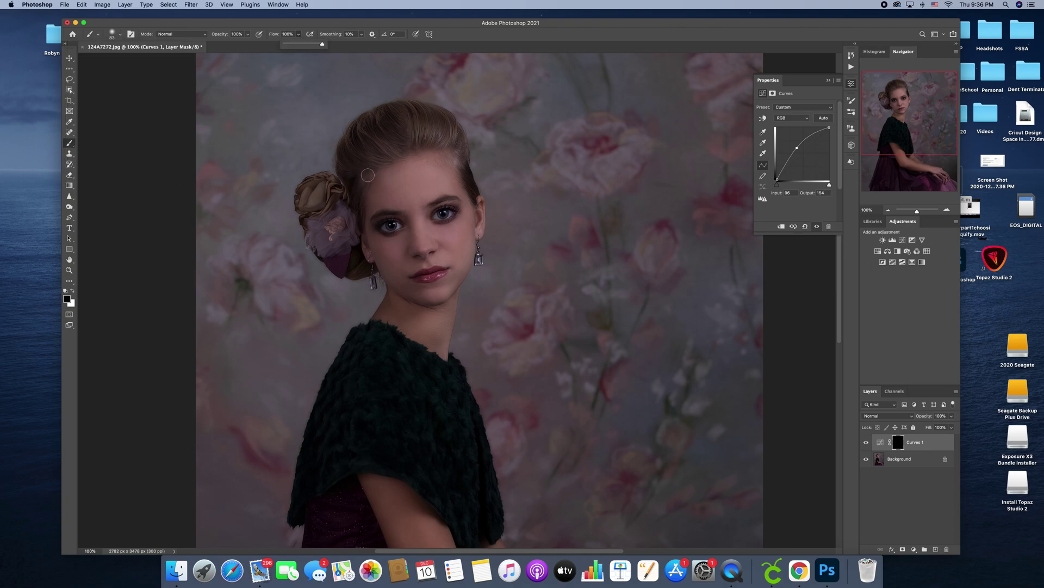
pyautogui.click(347, 170)
pyautogui.click(71, 292)
pyautogui.moveTo(371, 173)
pyautogui.mouseDown()
pyautogui.moveTo(343, 153)
pyautogui.moveTo(360, 169)
pyautogui.moveTo(352, 132)
pyautogui.moveTo(362, 155)
pyautogui.moveTo(389, 160)
pyautogui.moveTo(359, 121)
pyautogui.moveTo(385, 153)
pyautogui.moveTo(381, 114)
pyautogui.moveTo(391, 153)
pyautogui.moveTo(365, 171)
pyautogui.moveTo(404, 141)
pyautogui.moveTo(404, 107)
pyautogui.moveTo(411, 145)
pyautogui.moveTo(417, 131)
pyautogui.moveTo(456, 157)
pyautogui.mouseUp()
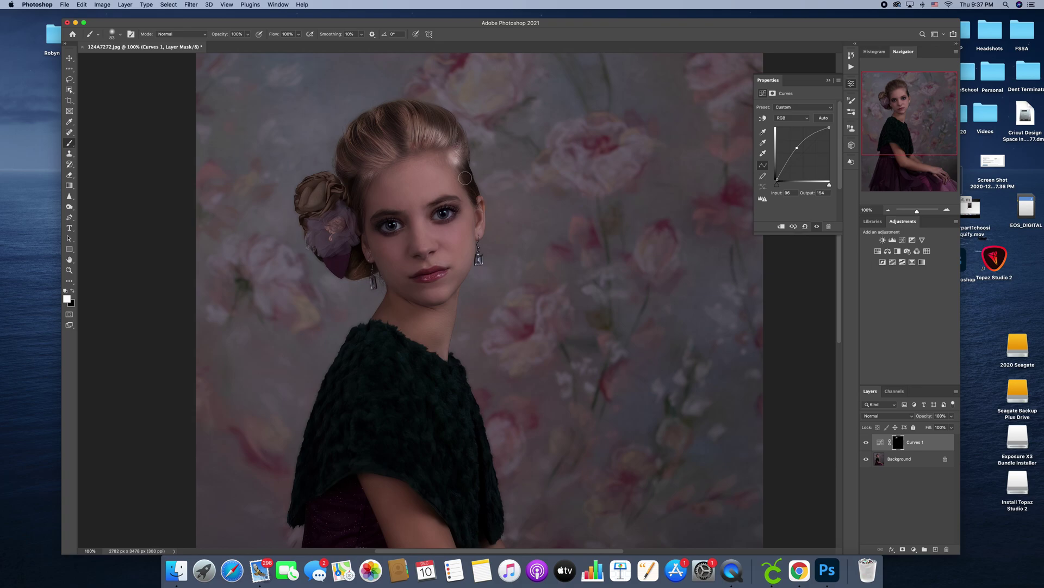
# Paint white on the Curves mask over the flowers in the hair, using a smaller soft brush for the petal details.
pyautogui.moveTo(324, 192)
pyautogui.mouseDown()
pyautogui.moveTo(302, 202)
pyautogui.moveTo(336, 268)
pyautogui.mouseUp()
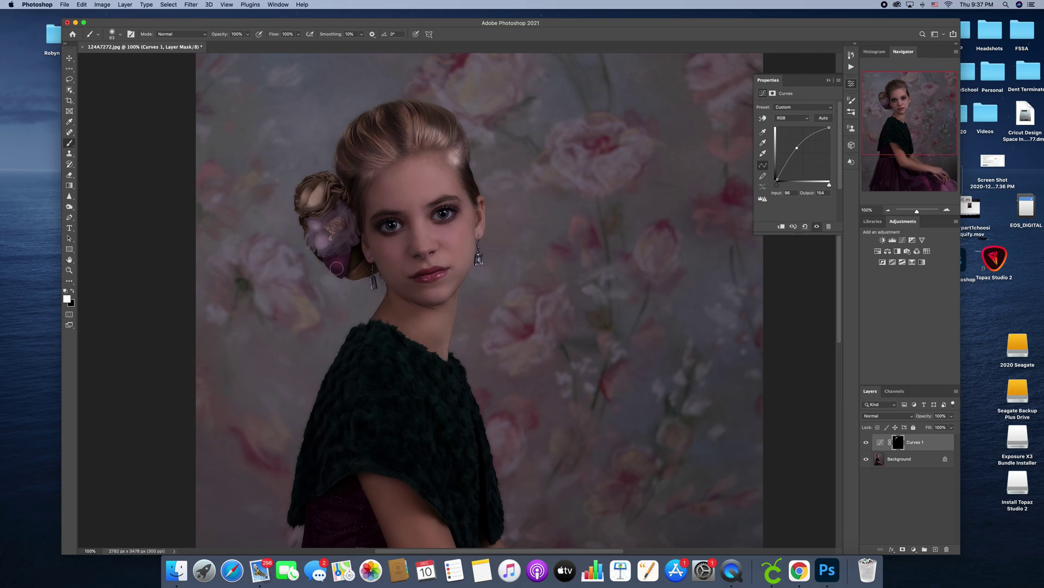
pyautogui.click(120, 34)
pyautogui.moveTo(119, 58); pyautogui.dragTo(118, 64)
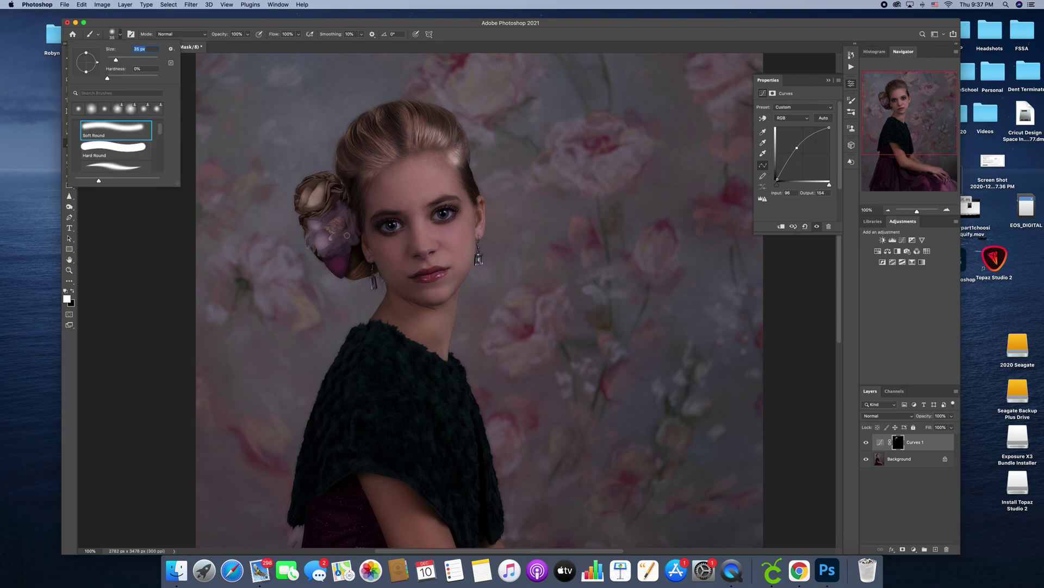
pyautogui.press('Return')
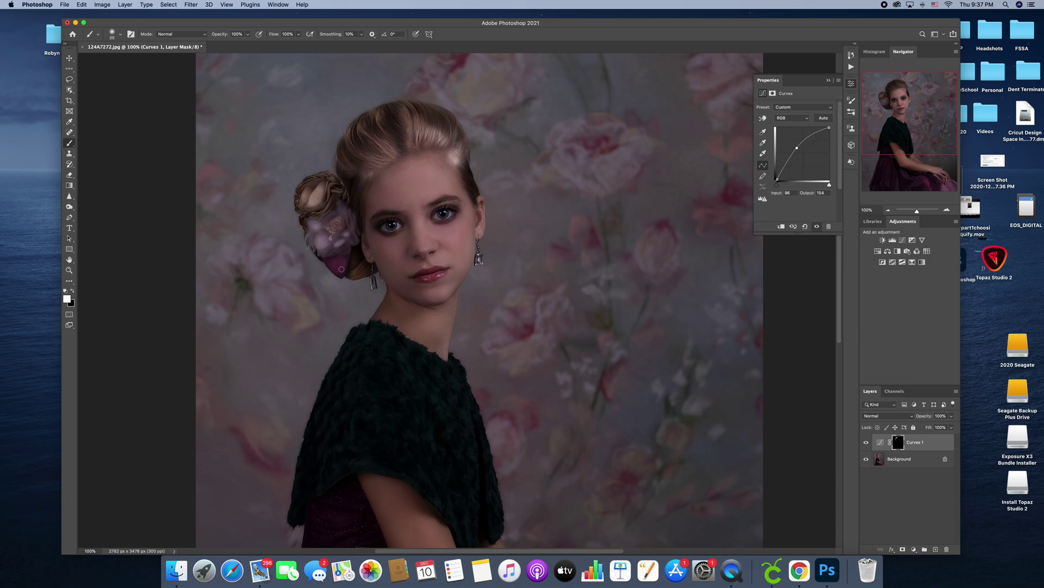
pyautogui.moveTo(344, 216); pyautogui.dragTo(339, 226)
pyautogui.moveTo(325, 211)
pyautogui.mouseDown()
pyautogui.moveTo(320, 180)
pyautogui.moveTo(304, 192)
pyautogui.moveTo(309, 219)
pyautogui.moveTo(298, 211)
pyautogui.moveTo(317, 178)
pyautogui.mouseUp()
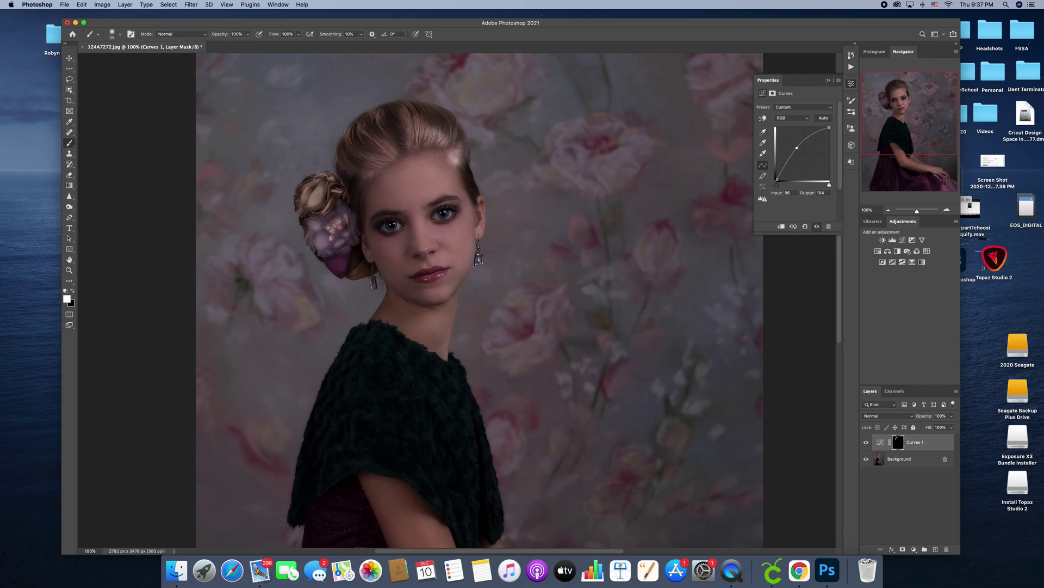
pyautogui.moveTo(326, 249); pyautogui.dragTo(360, 270)
# Paint white on the Curves mask over the lips and earrings with a 12 px soft brush.
pyautogui.moveTo(918, 211); pyautogui.dragTo(921, 212)
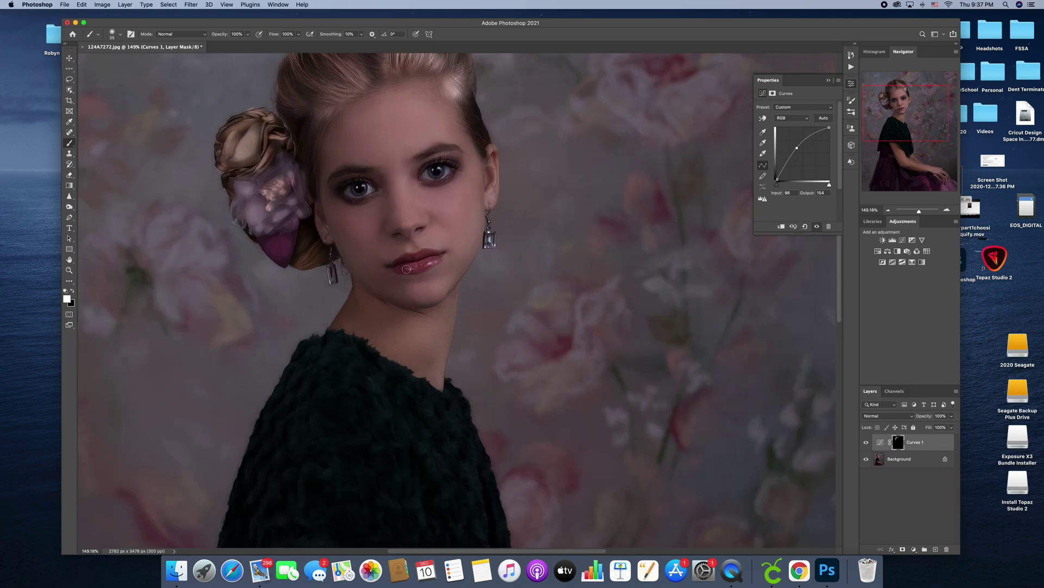
pyautogui.click(112, 37)
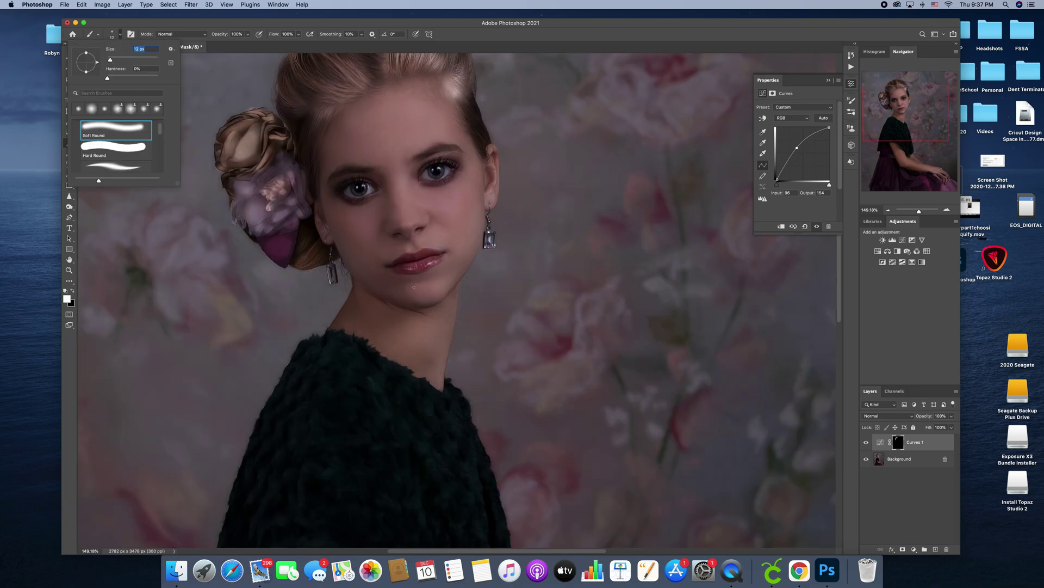
pyautogui.press('Return')
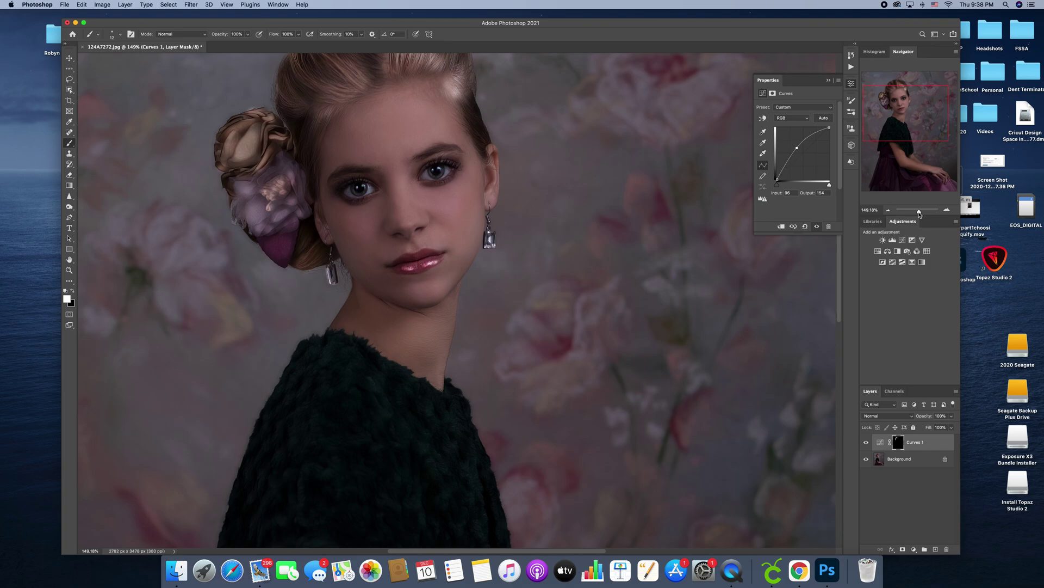
# Paint white on the Curves mask over the green shawl and the cheeks with a 140 px brush at 37% flow.
pyautogui.moveTo(919, 213); pyautogui.dragTo(917, 216)
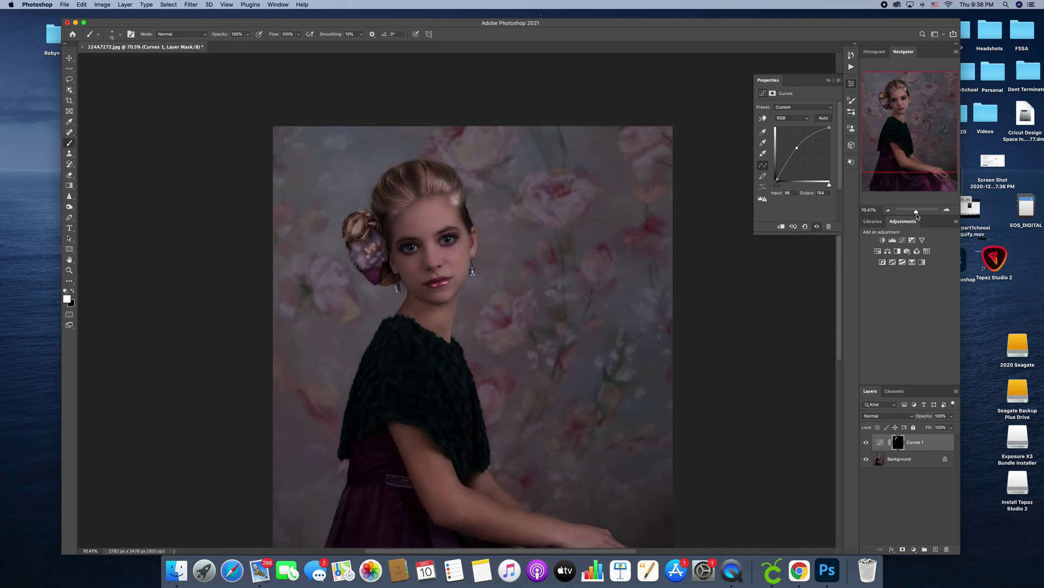
pyautogui.click(112, 37)
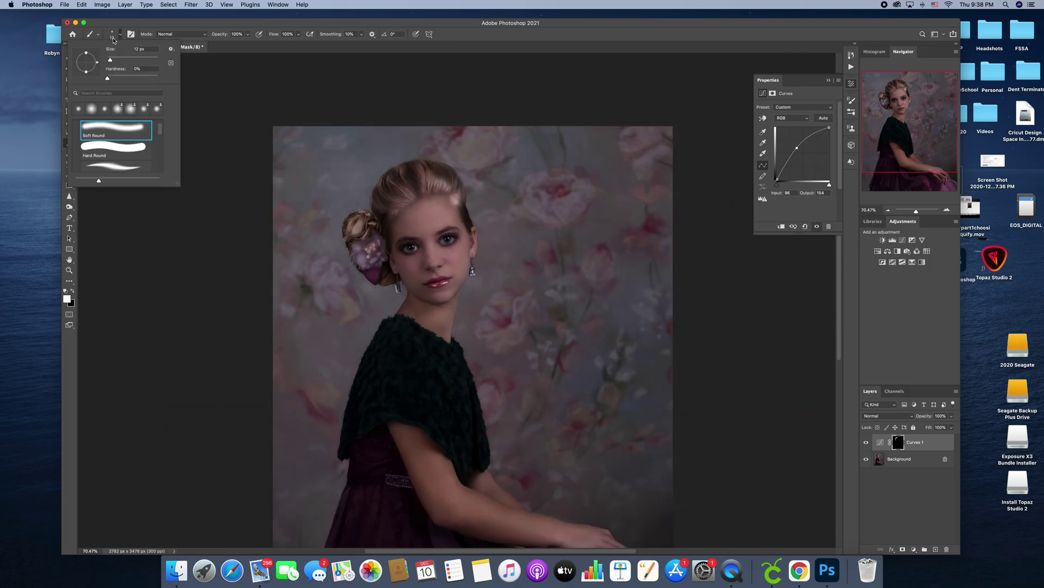
pyautogui.moveTo(299, 34); pyautogui.dragTo(275, 44)
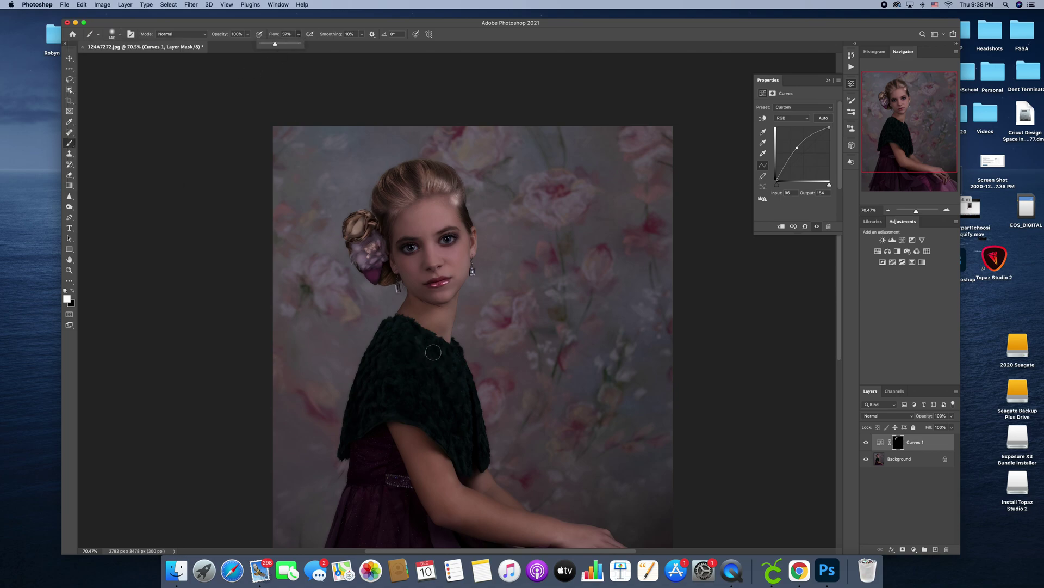
pyautogui.moveTo(428, 352)
pyautogui.mouseDown()
pyautogui.moveTo(473, 414)
pyautogui.moveTo(474, 452)
pyautogui.moveTo(422, 356)
pyautogui.moveTo(389, 338)
pyautogui.moveTo(446, 386)
pyautogui.moveTo(473, 449)
pyautogui.moveTo(459, 452)
pyautogui.moveTo(399, 373)
pyautogui.moveTo(354, 427)
pyautogui.moveTo(387, 429)
pyautogui.moveTo(375, 421)
pyautogui.moveTo(405, 413)
pyautogui.moveTo(435, 428)
pyautogui.moveTo(388, 409)
pyautogui.moveTo(405, 410)
pyautogui.moveTo(456, 448)
pyautogui.moveTo(443, 376)
pyautogui.moveTo(392, 365)
pyautogui.moveTo(428, 370)
pyautogui.mouseUp()
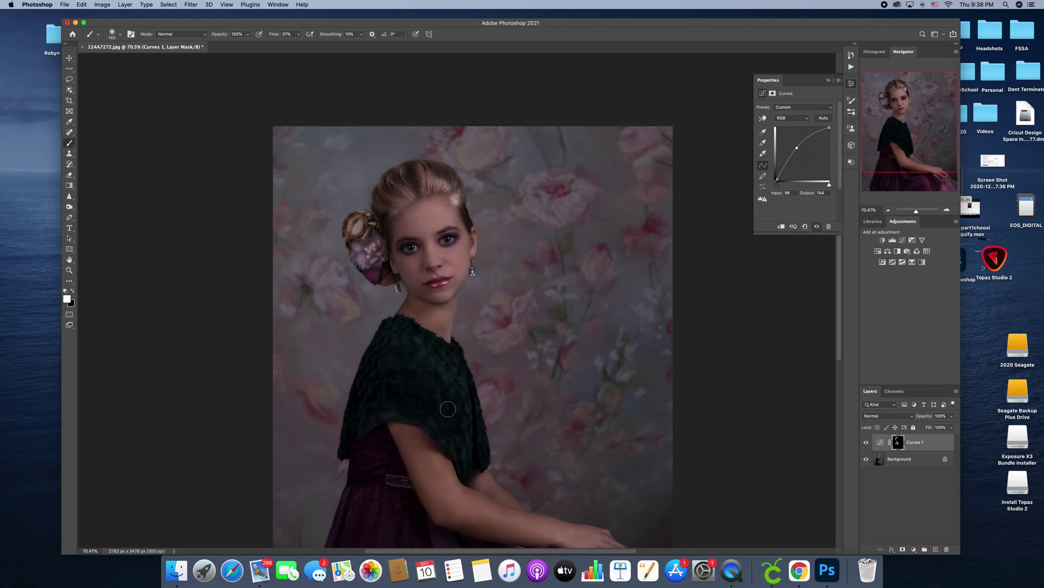
pyautogui.scroll(-5, 470, 430)
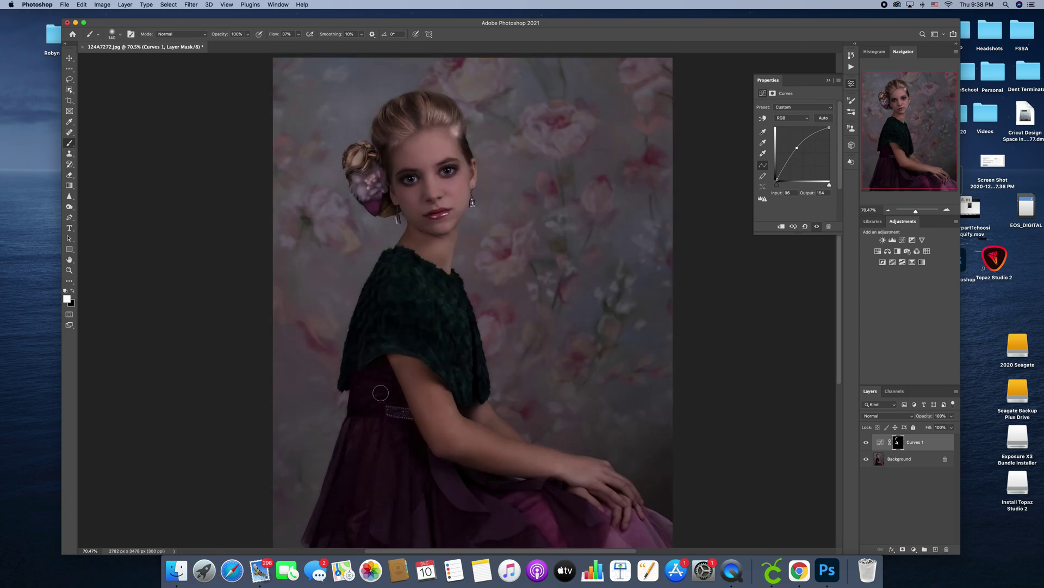
pyautogui.scroll(2, 379, 392)
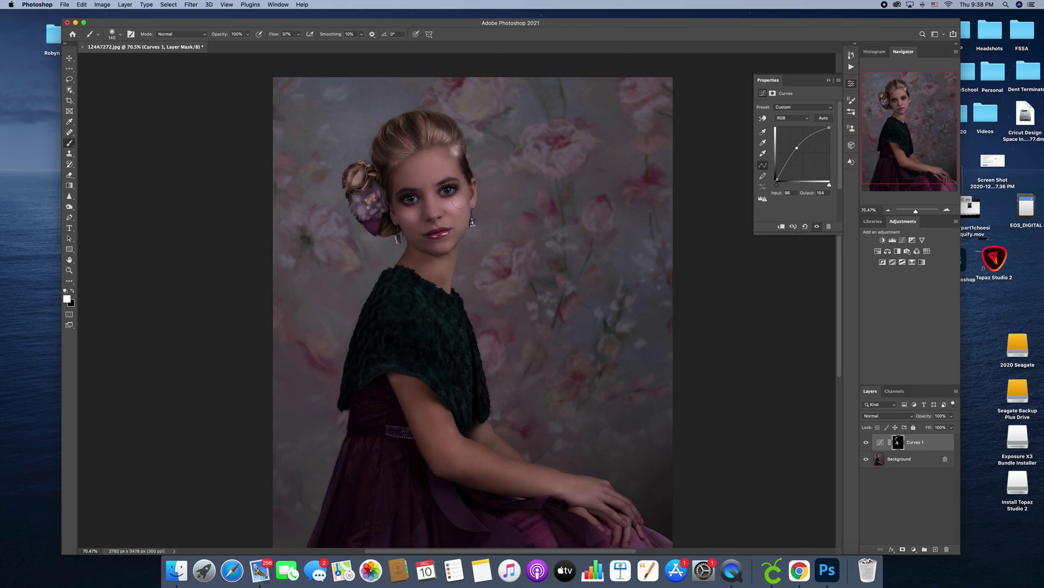
# Set the Curves layer's opacity to 50% and switch the foreground color to black.
pyautogui.moveTo(956, 420); pyautogui.dragTo(928, 428)
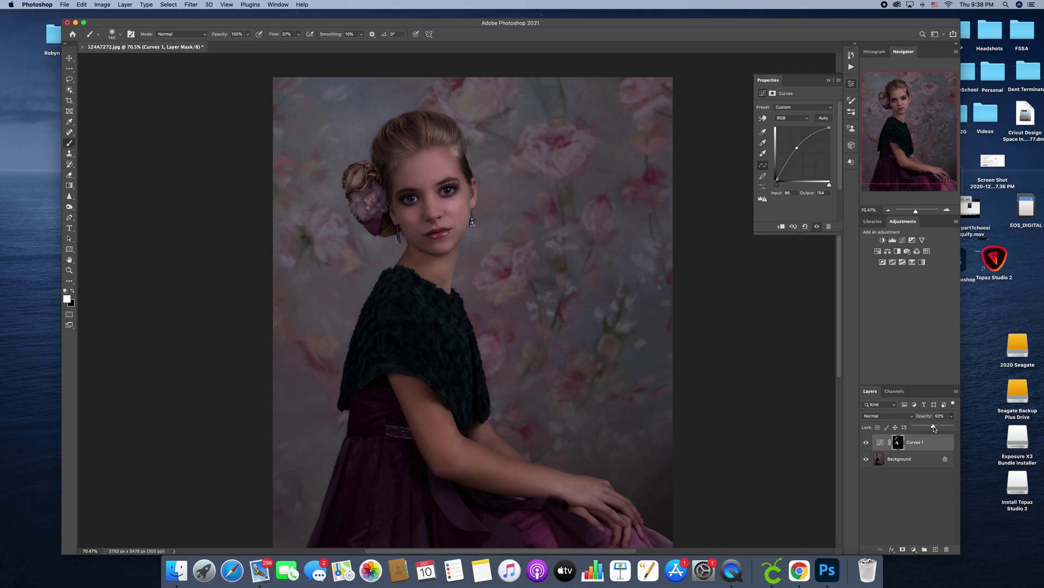
pyautogui.moveTo(936, 428); pyautogui.dragTo(935, 429)
pyautogui.click(71, 294)
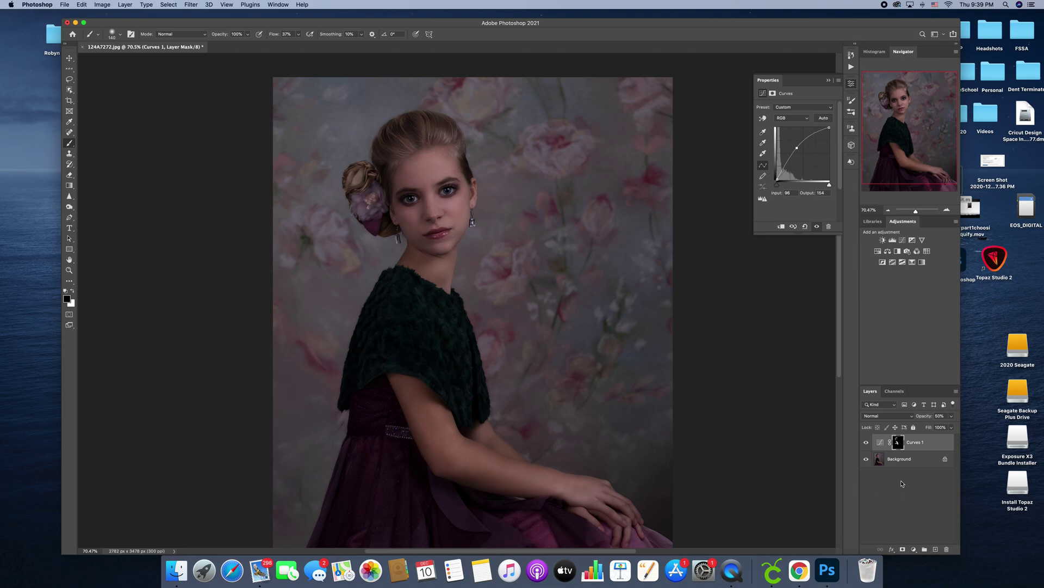
# Compare the portrait with and without the Curves layer, and check the whole image at a smaller zoom.
pyautogui.click(865, 444)
pyautogui.click(865, 444)
pyautogui.click(866, 444)
pyautogui.click(865, 444)
pyautogui.click(866, 443)
pyautogui.click(866, 443)
pyautogui.click(914, 211)
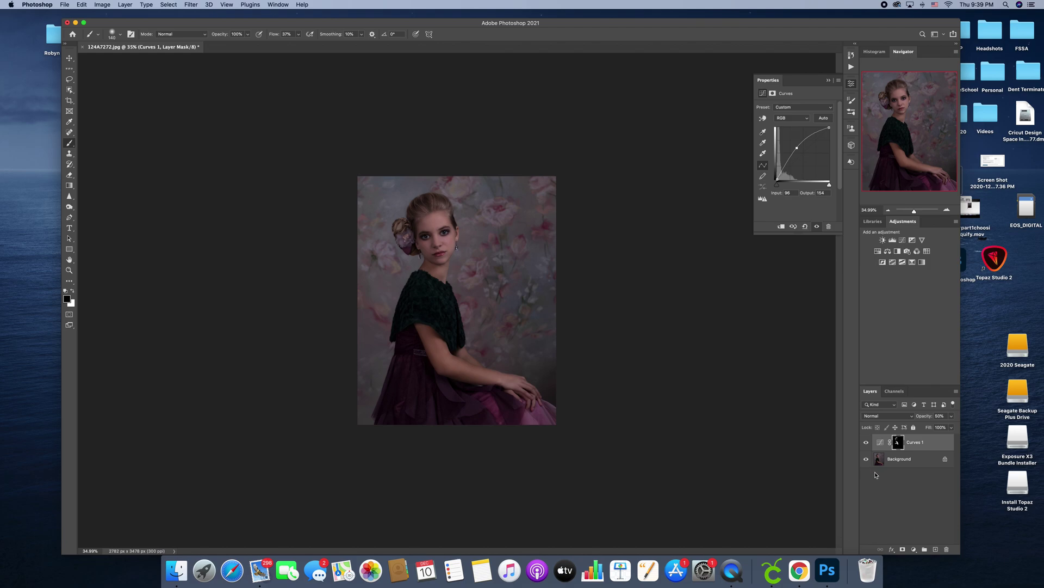
# Flatten the image and add a new Curves layer raising input 78 to output 168, with its mask inverted to black.
pyautogui.rightClick(904, 460)
pyautogui.click(925, 540)
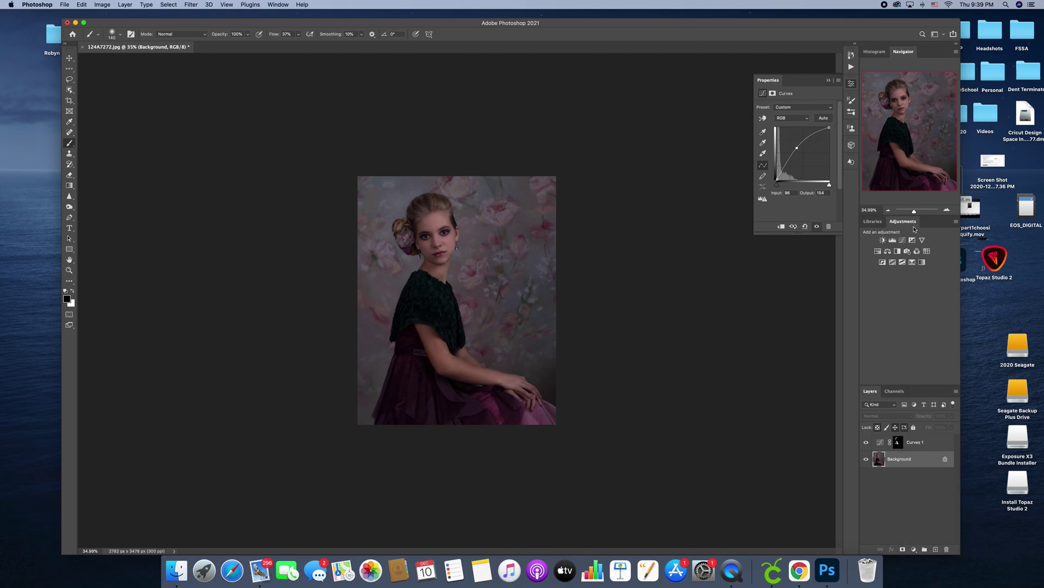
pyautogui.click(919, 212)
pyautogui.moveTo(909, 122); pyautogui.dragTo(907, 106)
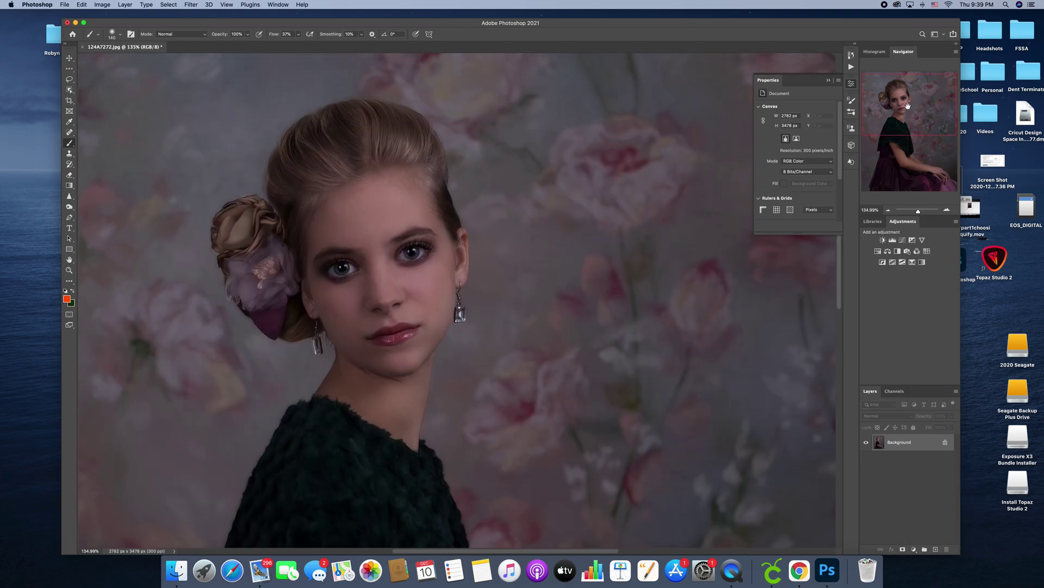
pyautogui.click(903, 240)
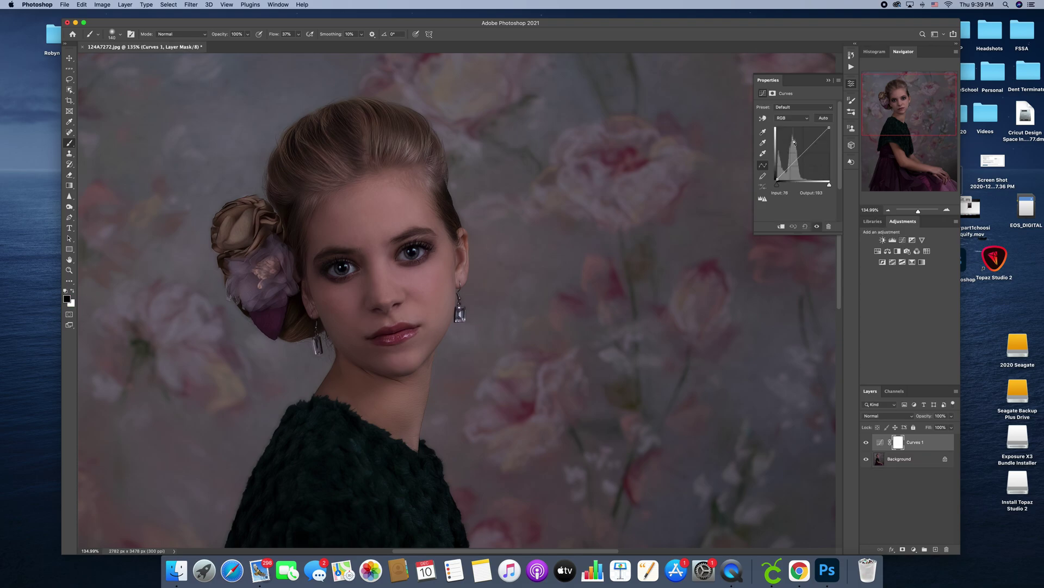
pyautogui.moveTo(809, 164); pyautogui.dragTo(793, 145)
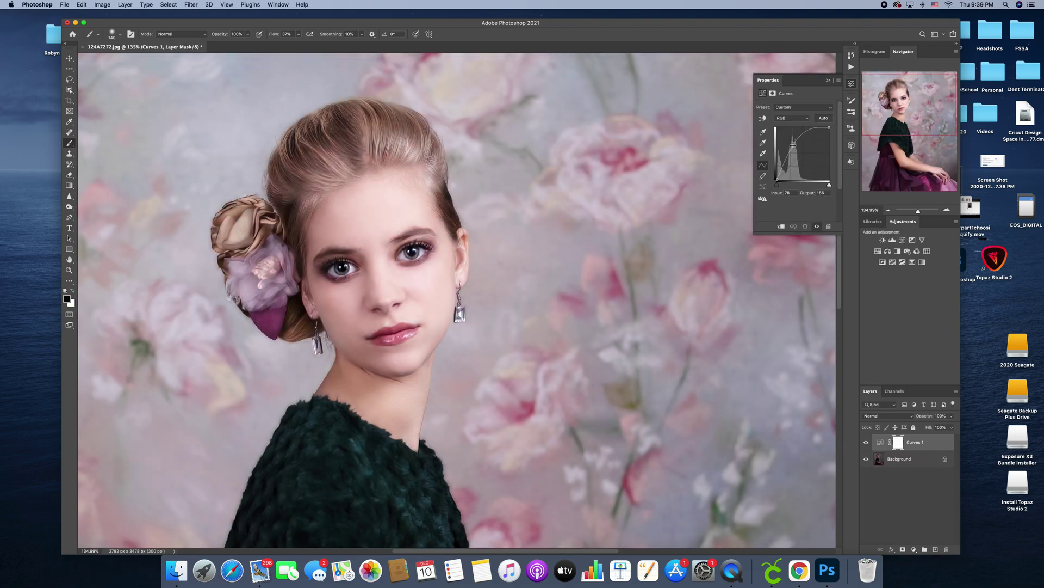
pyautogui.press('super+i')
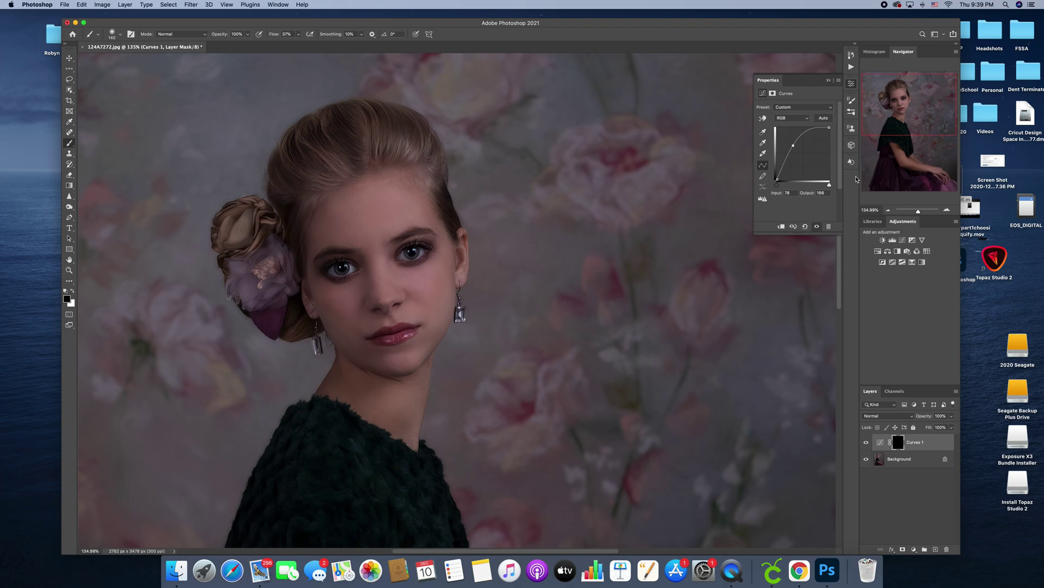
# Paint white on the Curves mask over both irises with a small soft brush at 22% flow.
pyautogui.moveTo(921, 212); pyautogui.dragTo(924, 213)
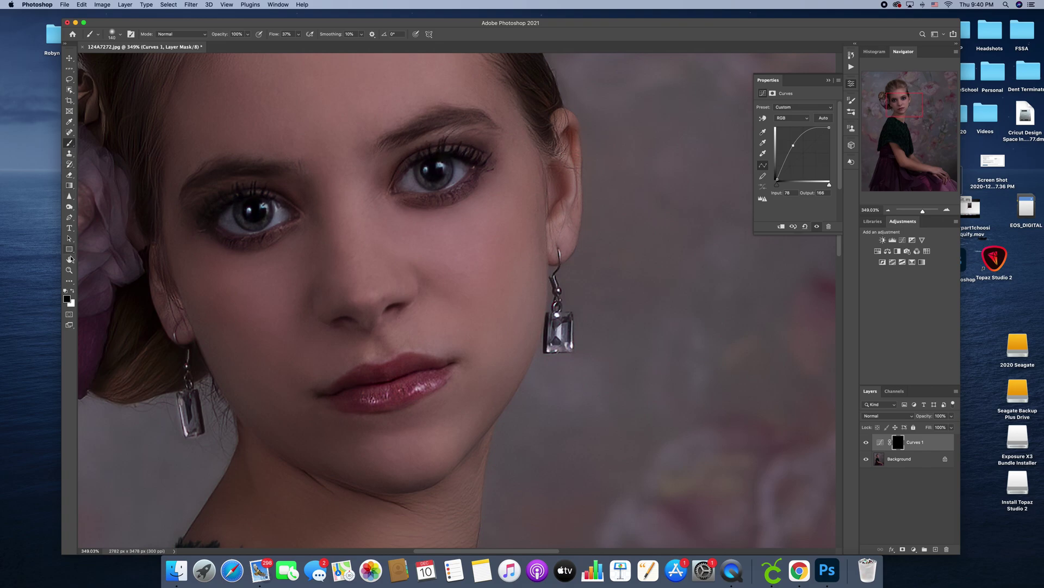
pyautogui.click(73, 292)
pyautogui.click(113, 35)
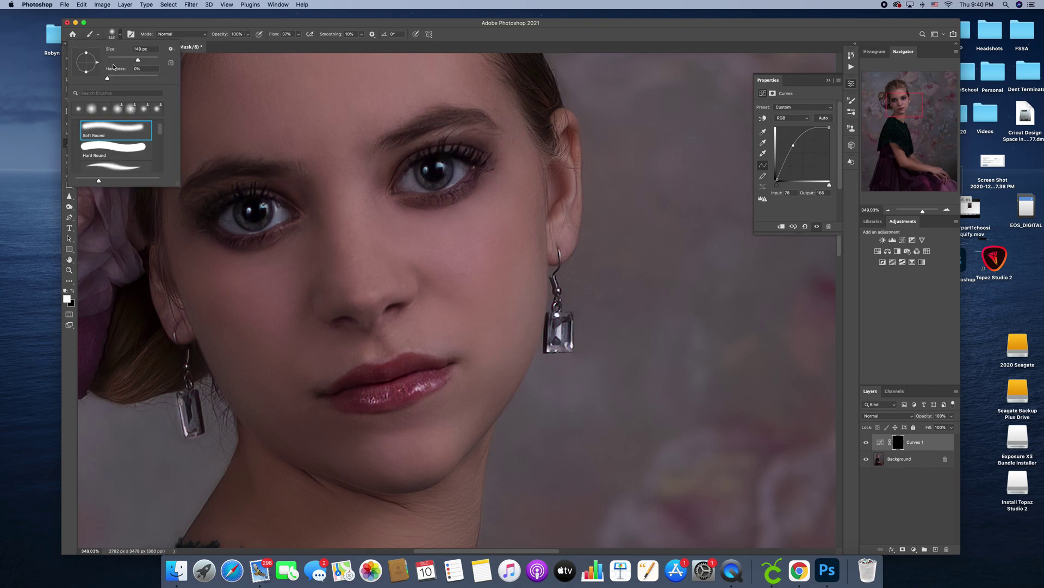
pyautogui.click(116, 60)
pyautogui.click(299, 33)
pyautogui.moveTo(298, 43); pyautogui.dragTo(292, 44)
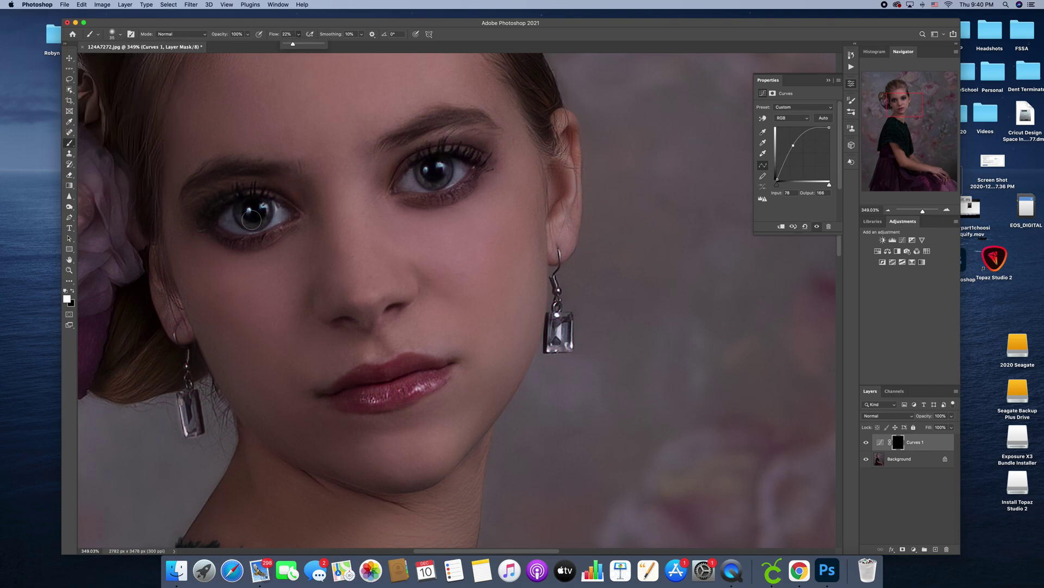
pyautogui.moveTo(235, 212)
pyautogui.mouseDown()
pyautogui.moveTo(275, 209)
pyautogui.moveTo(249, 209)
pyautogui.moveTo(226, 225)
pyautogui.mouseUp()
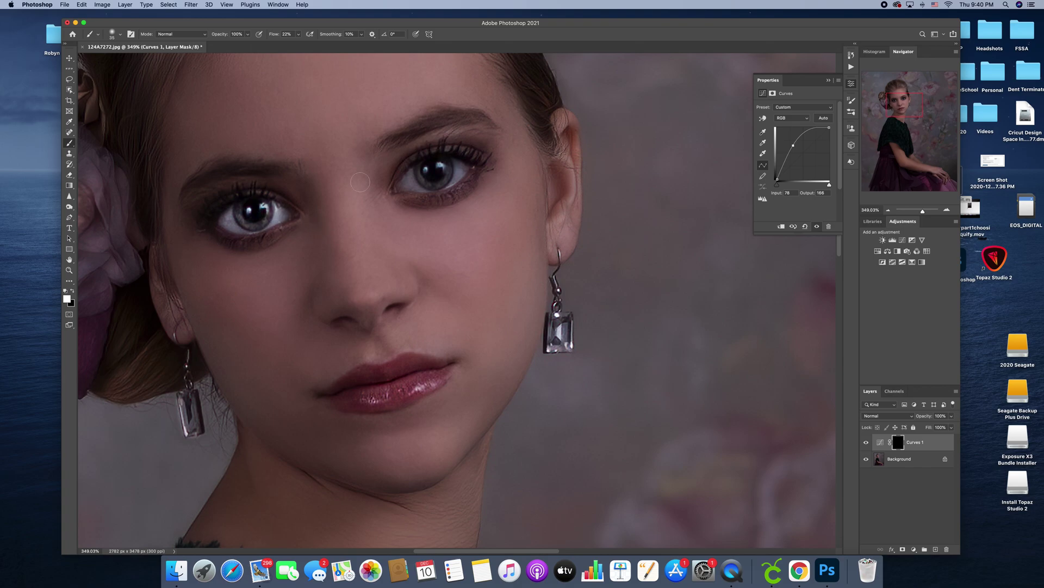
pyautogui.moveTo(441, 170)
pyautogui.mouseDown()
pyautogui.moveTo(405, 184)
pyautogui.moveTo(460, 176)
pyautogui.moveTo(463, 166)
pyautogui.moveTo(435, 167)
pyautogui.moveTo(413, 180)
pyautogui.mouseUp()
pyautogui.moveTo(923, 213); pyautogui.dragTo(920, 213)
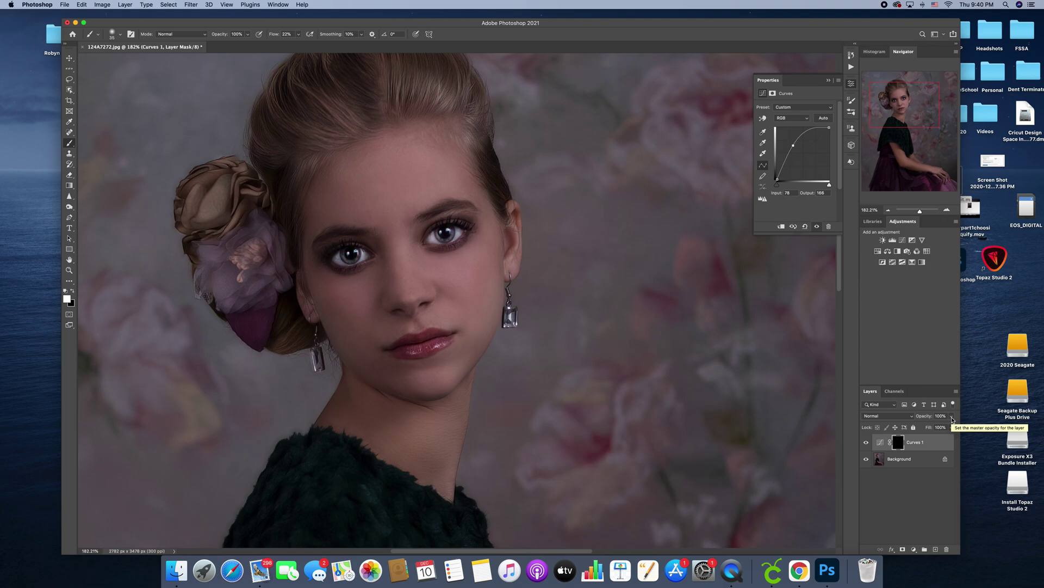
# Paint white on the Curves mask over the eye catchlights and lip highlights with a 12 px soft brush at 100% flow.
pyautogui.moveTo(920, 212); pyautogui.dragTo(923, 212)
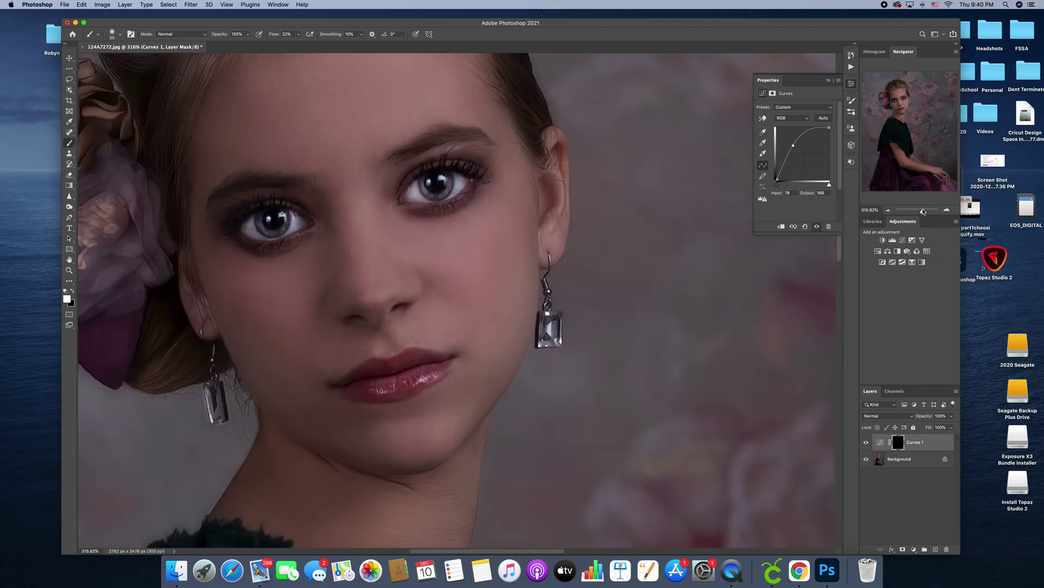
pyautogui.click(114, 36)
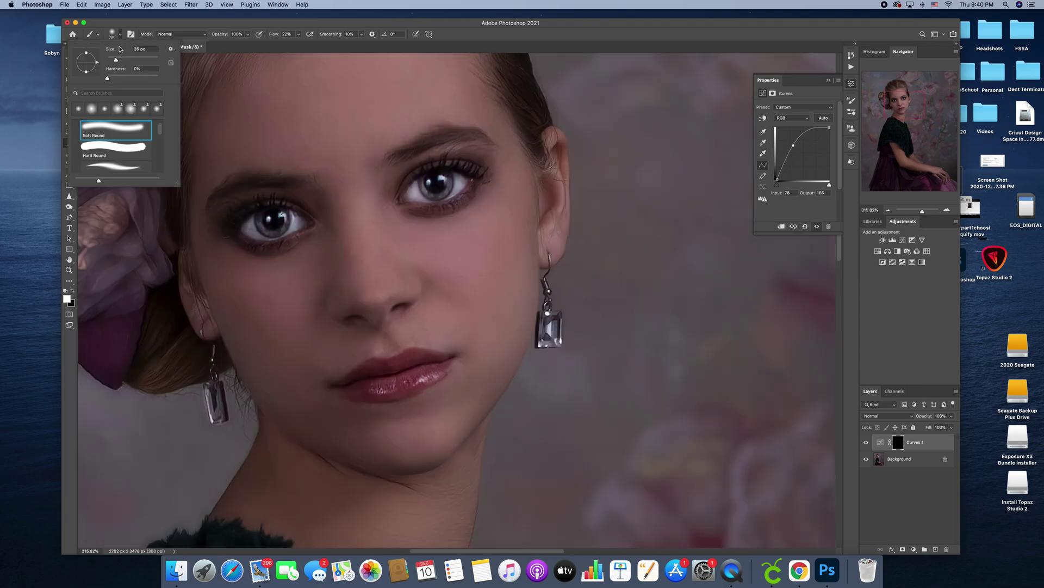
pyautogui.moveTo(118, 62); pyautogui.dragTo(158, 60)
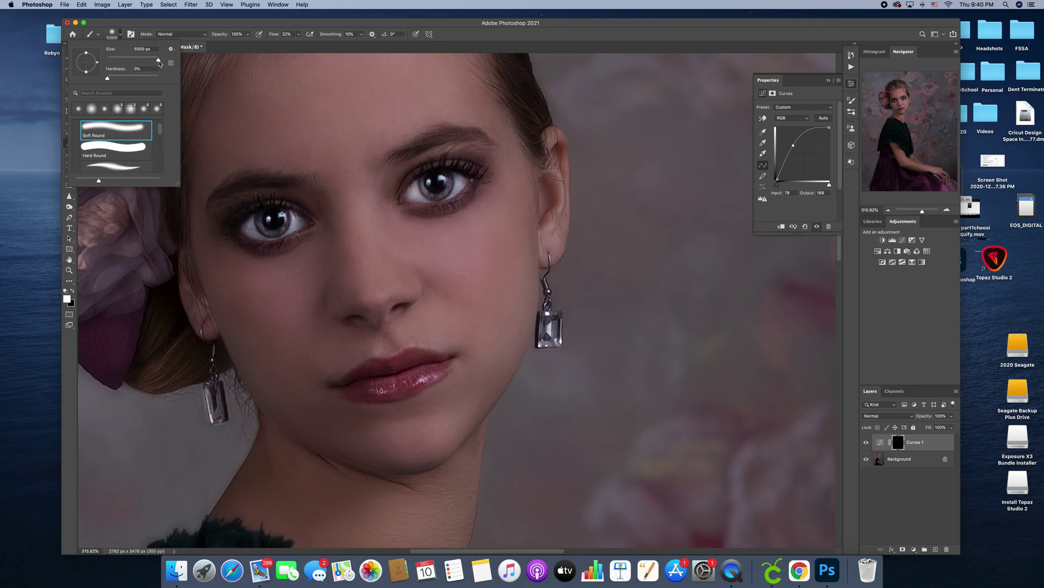
pyautogui.click(115, 60)
pyautogui.click(112, 60)
pyautogui.click(110, 60)
pyautogui.click(298, 35)
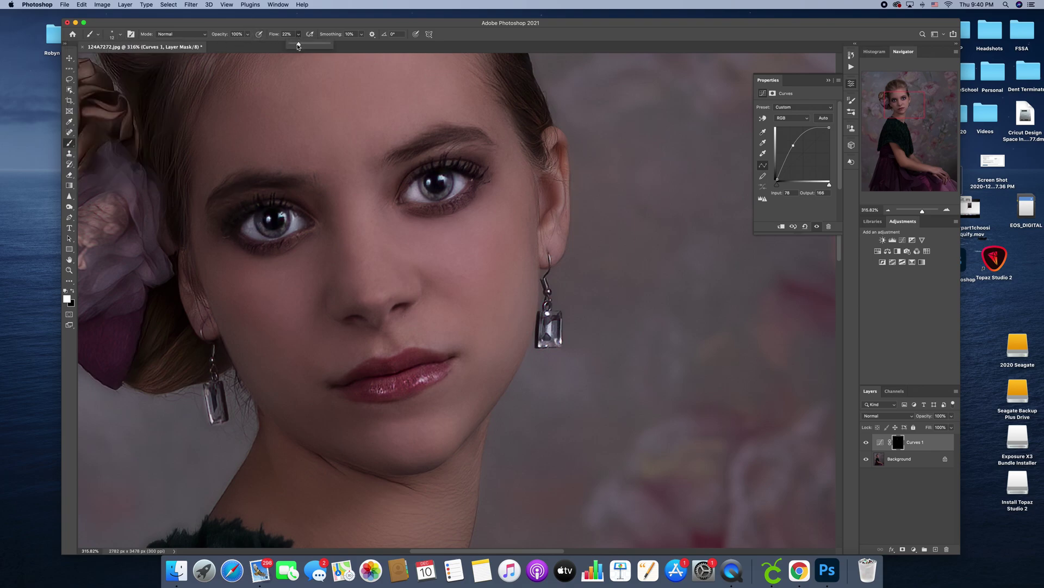
pyautogui.click(281, 216)
pyautogui.moveTo(261, 215)
pyautogui.mouseDown()
pyautogui.moveTo(258, 225)
pyautogui.moveTo(274, 234)
pyautogui.moveTo(290, 205)
pyautogui.mouseUp()
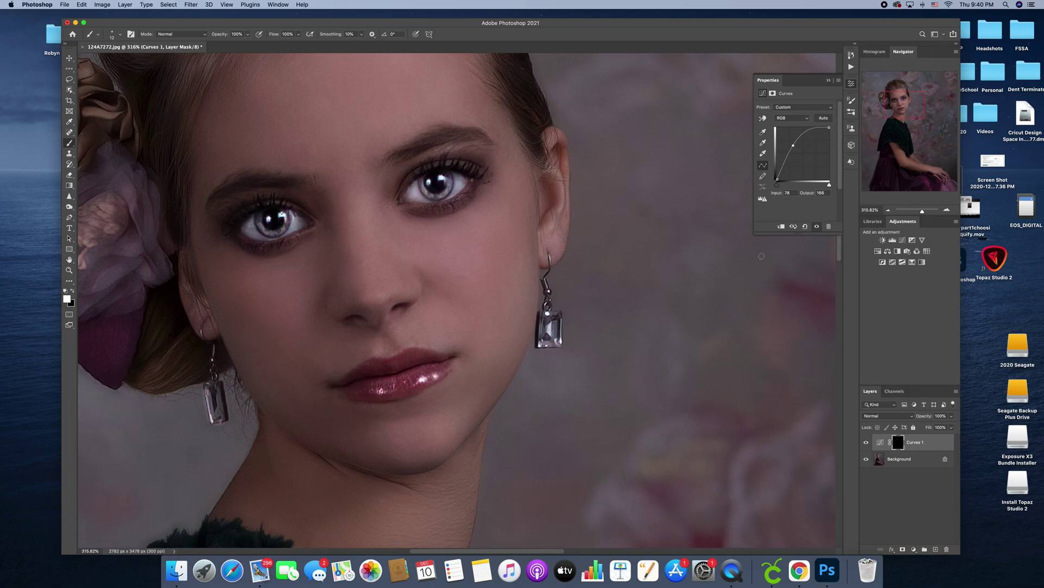
# Set the Curves layer's opacity to 32%, judging the effect on the whole face.
pyautogui.moveTo(922, 213); pyautogui.dragTo(920, 216)
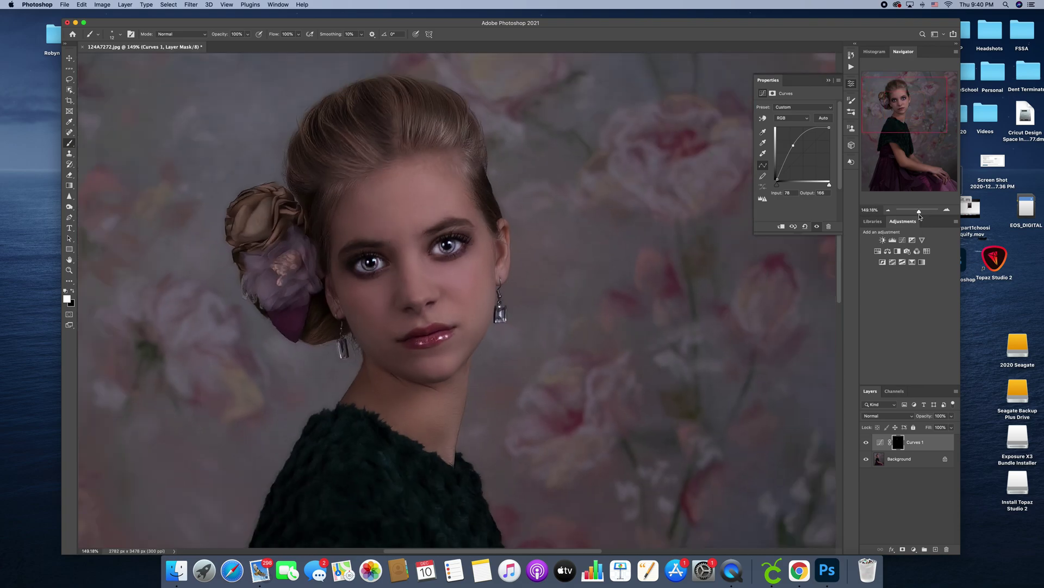
pyautogui.moveTo(952, 420); pyautogui.dragTo(925, 431)
pyautogui.moveTo(923, 432); pyautogui.dragTo(923, 432)
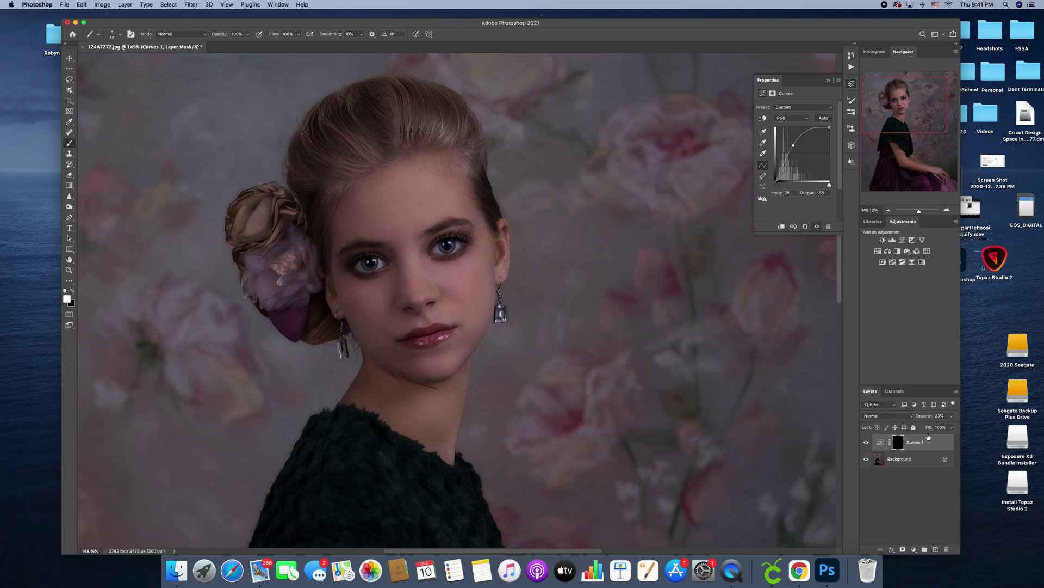
pyautogui.click(951, 418)
pyautogui.moveTo(925, 427); pyautogui.dragTo(926, 428)
pyautogui.moveTo(932, 427); pyautogui.dragTo(932, 429)
# Paint black on the Curves mask around the eye nearest the flower with a larger soft brush at 21% flow.
pyautogui.click(119, 34)
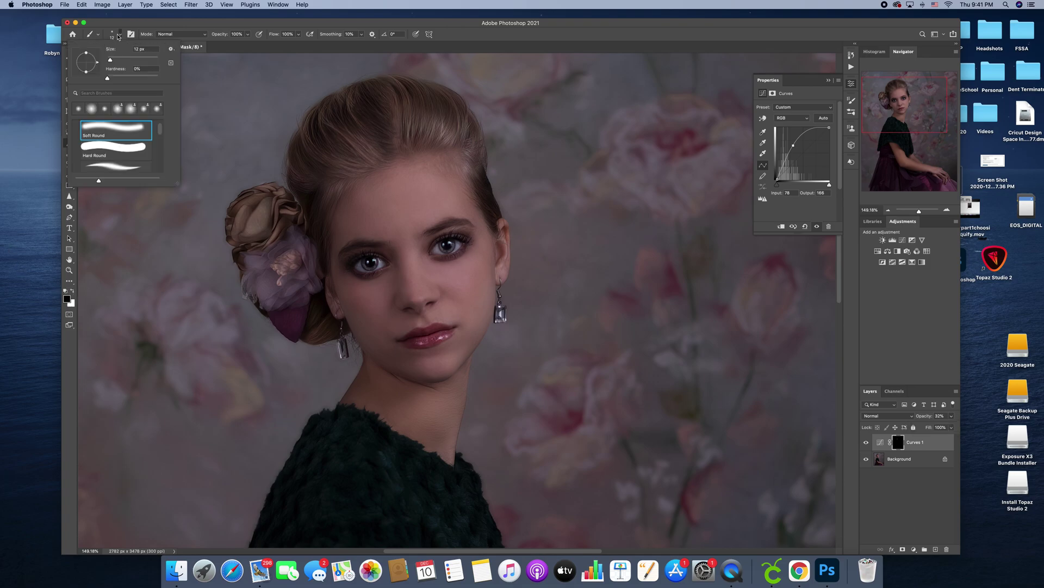
pyautogui.click(124, 59)
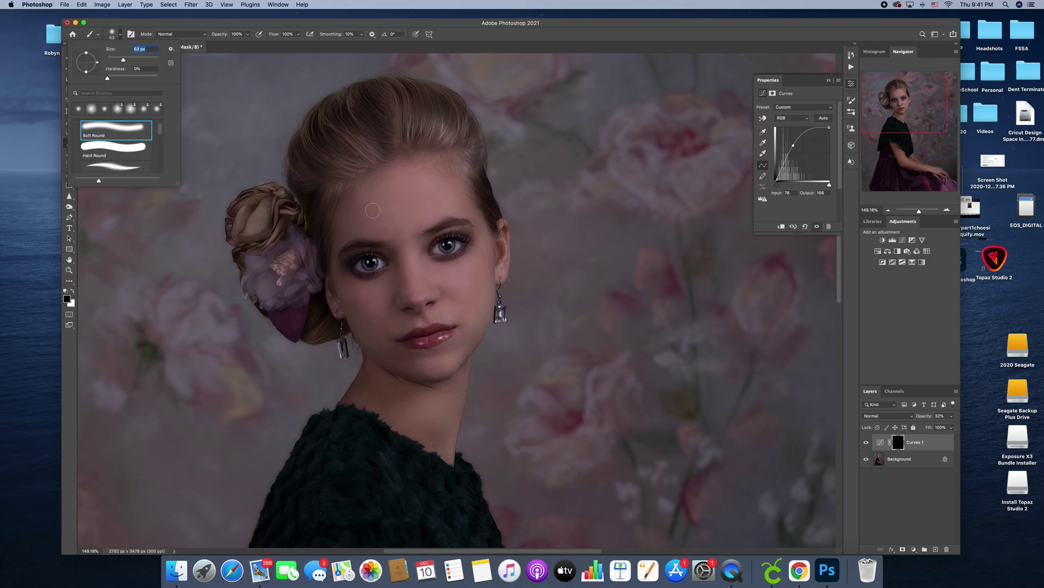
pyautogui.click(298, 35)
pyautogui.moveTo(277, 46); pyautogui.dragTo(269, 46)
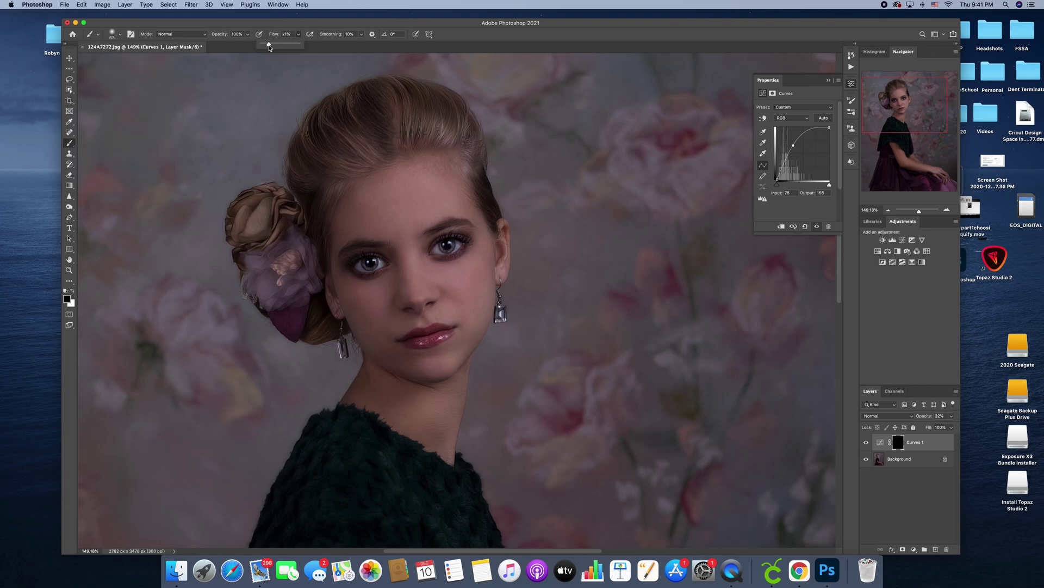
pyautogui.moveTo(352, 263)
pyautogui.mouseDown()
pyautogui.moveTo(357, 272)
pyautogui.moveTo(385, 263)
pyautogui.mouseUp()
pyautogui.moveTo(353, 266); pyautogui.dragTo(356, 272)
# Flatten the image and add a new Curves layer lowering input 160 to output 60, with its mask inverted to black.
pyautogui.rightClick(924, 461)
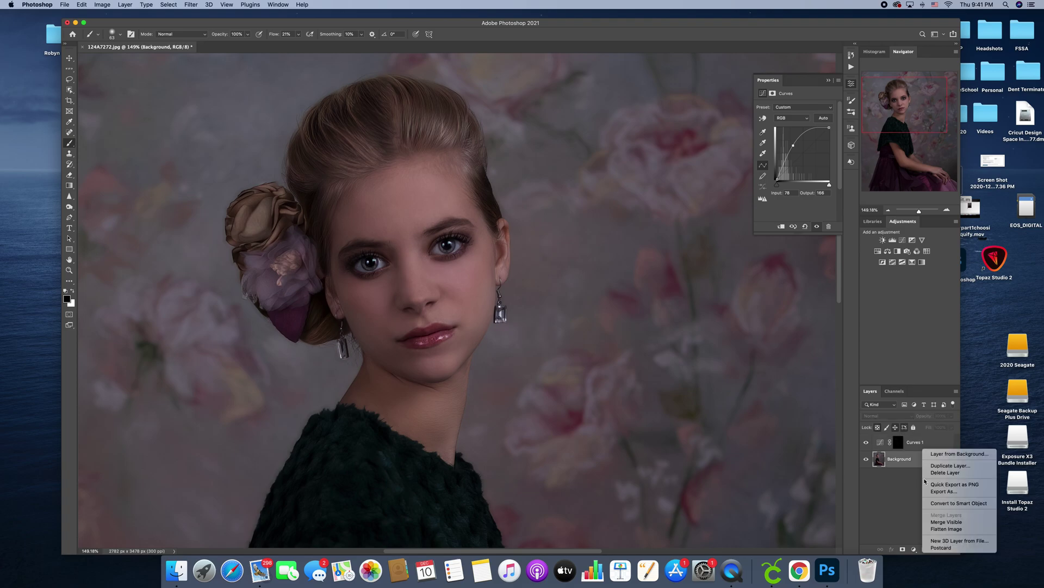
pyautogui.click(947, 529)
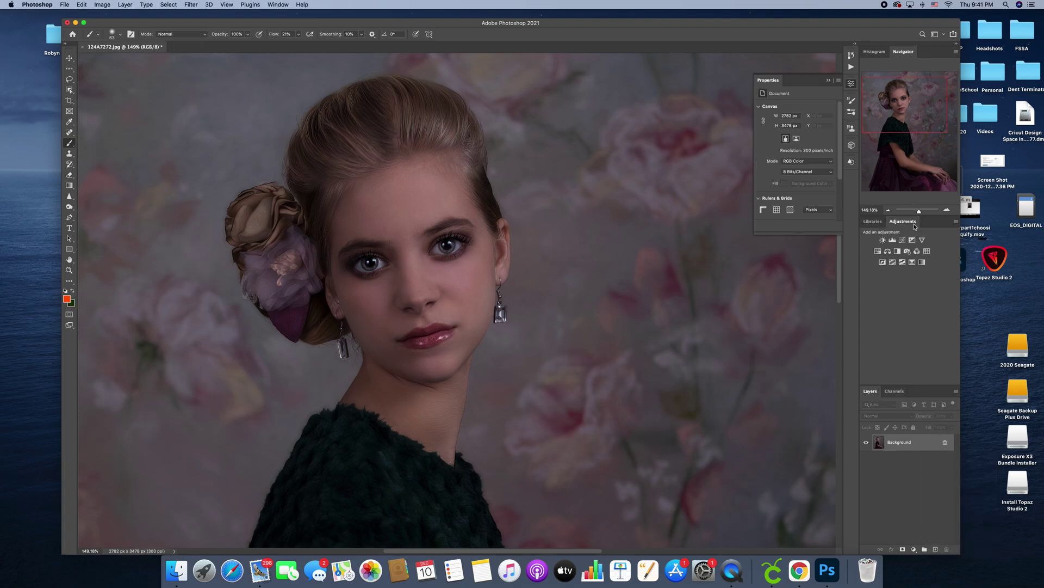
pyautogui.click(902, 240)
pyautogui.moveTo(800, 156); pyautogui.dragTo(810, 167)
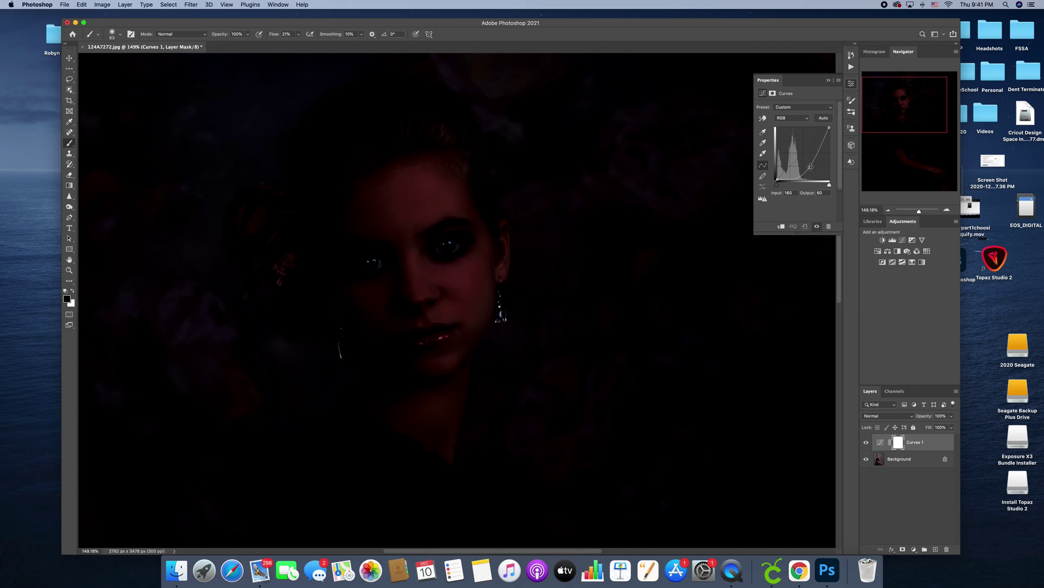
pyautogui.press('super+i')
# Paint white on the darkening Curves mask at the eye nearest the flower with a tiny soft brush, raising the flow to 39%.
pyautogui.click(923, 213)
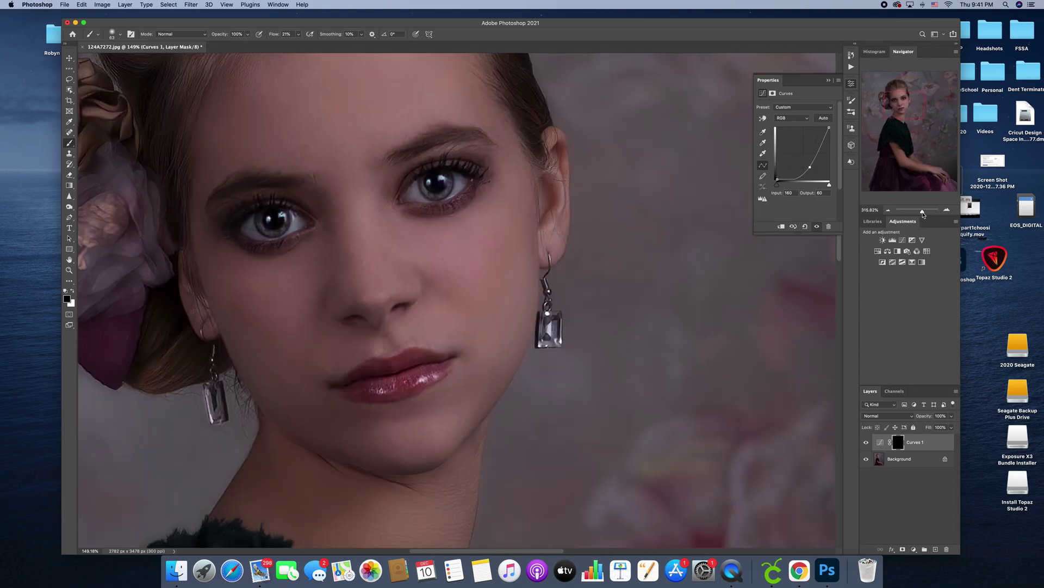
pyautogui.moveTo(905, 114); pyautogui.dragTo(902, 112)
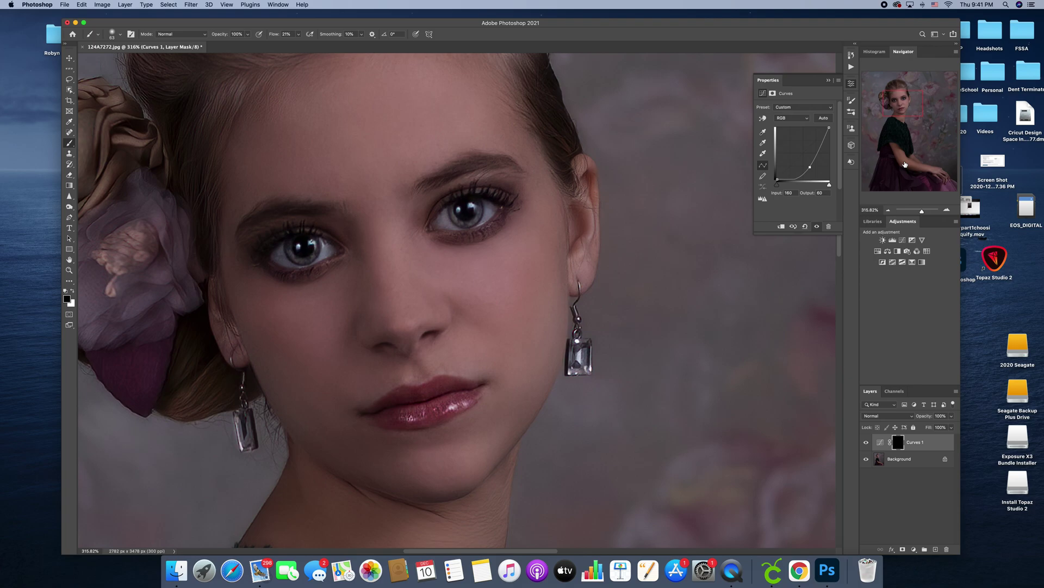
pyautogui.click(73, 291)
pyautogui.click(111, 34)
pyautogui.click(109, 59)
pyautogui.click(285, 245)
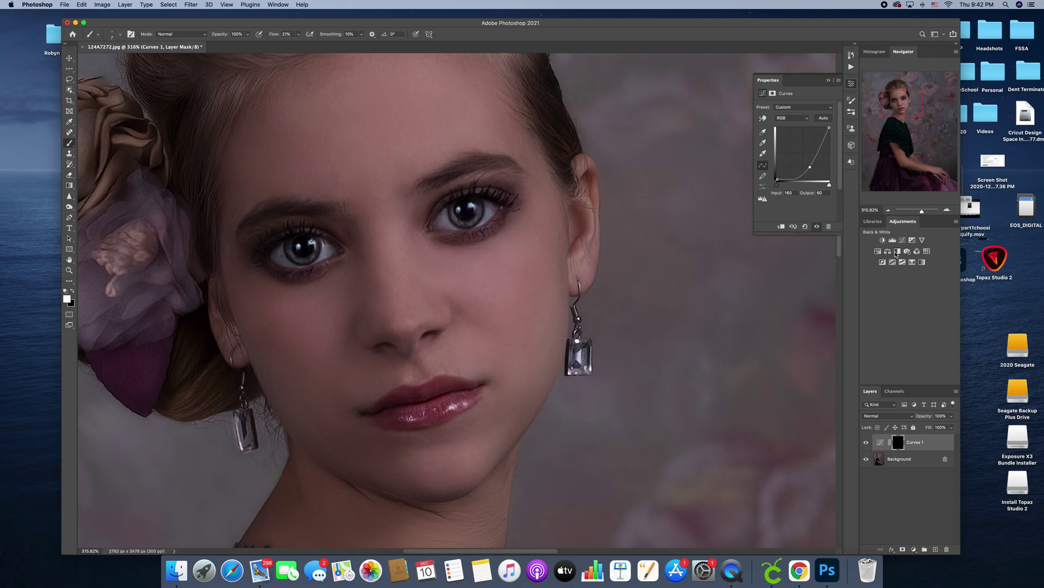
pyautogui.moveTo(922, 212); pyautogui.dragTo(922, 212)
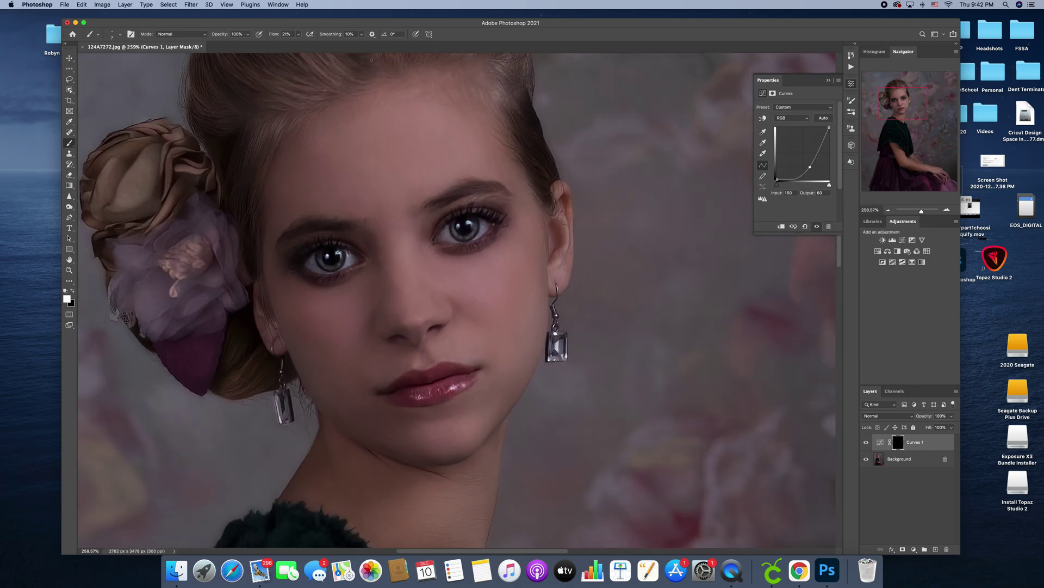
pyautogui.click(299, 34)
pyautogui.click(316, 256)
# Darken the eyeshadow around both eyes by painting white on the mask with a 31 px soft brush at 12% flow.
pyautogui.click(110, 36)
pyautogui.click(118, 61)
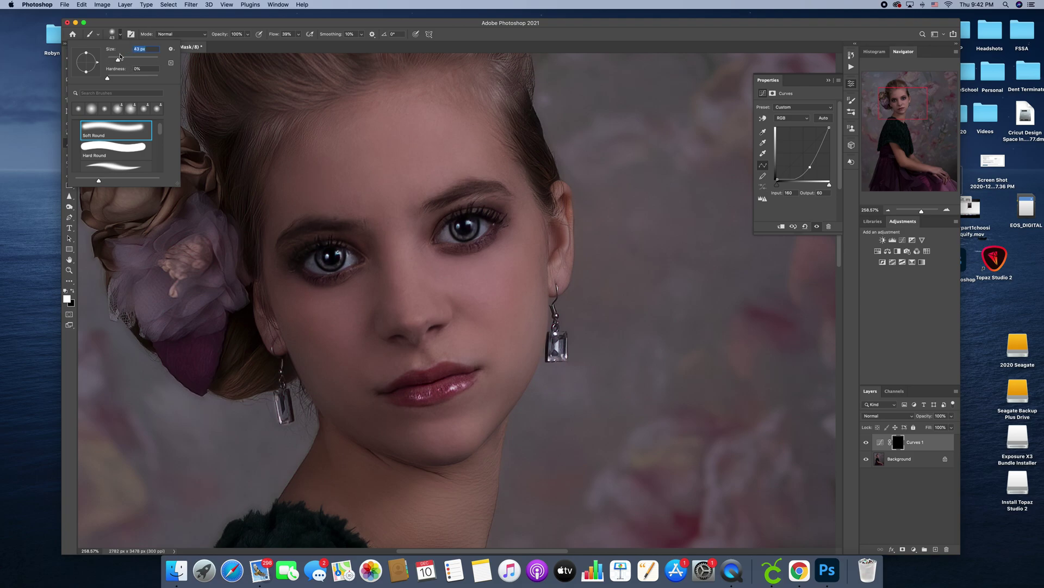
pyautogui.moveTo(117, 61); pyautogui.dragTo(116, 60)
pyautogui.click(298, 34)
pyautogui.click(288, 44)
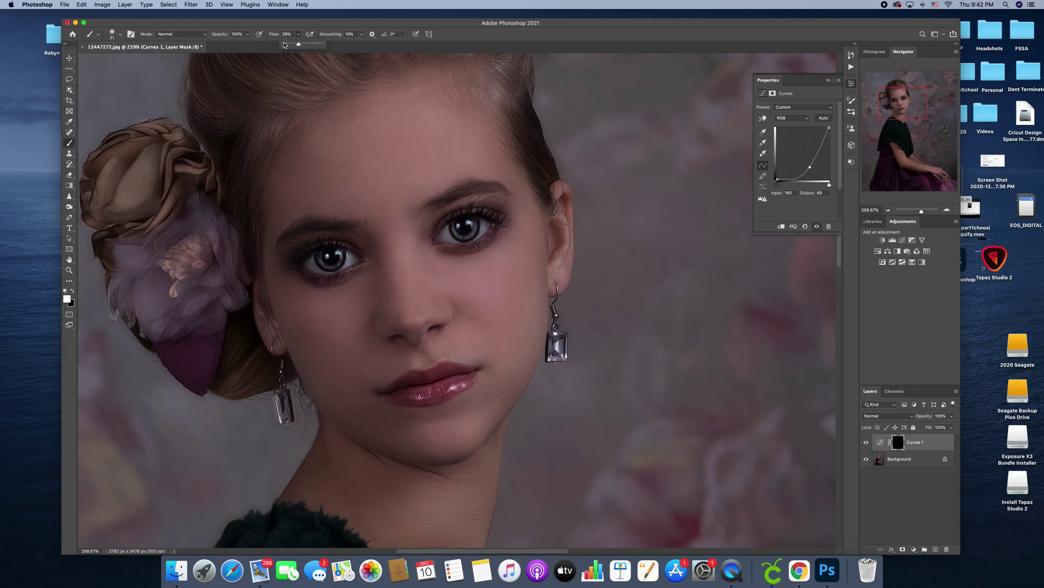
pyautogui.moveTo(336, 240)
pyautogui.mouseDown()
pyautogui.moveTo(298, 251)
pyautogui.moveTo(342, 239)
pyautogui.moveTo(301, 255)
pyautogui.moveTo(299, 277)
pyautogui.moveTo(360, 270)
pyautogui.mouseUp()
pyautogui.moveTo(503, 206)
pyautogui.mouseDown()
pyautogui.moveTo(451, 218)
pyautogui.moveTo(493, 204)
pyautogui.moveTo(502, 217)
pyautogui.moveTo(474, 247)
pyautogui.moveTo(449, 245)
pyautogui.mouseUp()
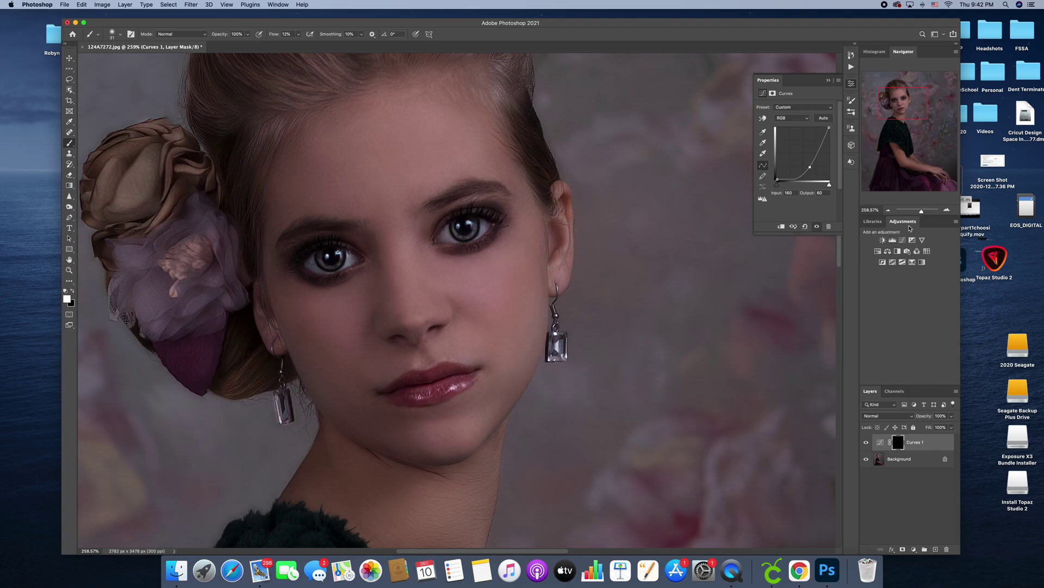
# Set the darkening Curves layer's opacity to 55% and compare the portrait with and without it.
pyautogui.moveTo(923, 213); pyautogui.dragTo(919, 217)
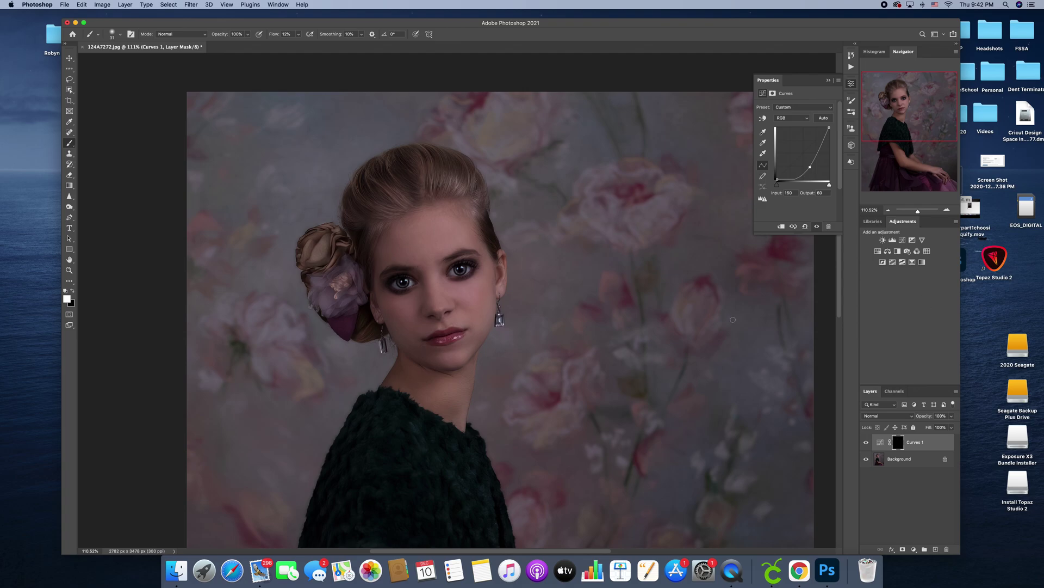
pyautogui.moveTo(952, 415); pyautogui.dragTo(939, 427)
pyautogui.click(868, 444)
pyautogui.click(868, 445)
# Flatten the image and add a new Curves layer lowering input 150 to output 84, with its mask inverted to black.
pyautogui.rightClick(897, 459)
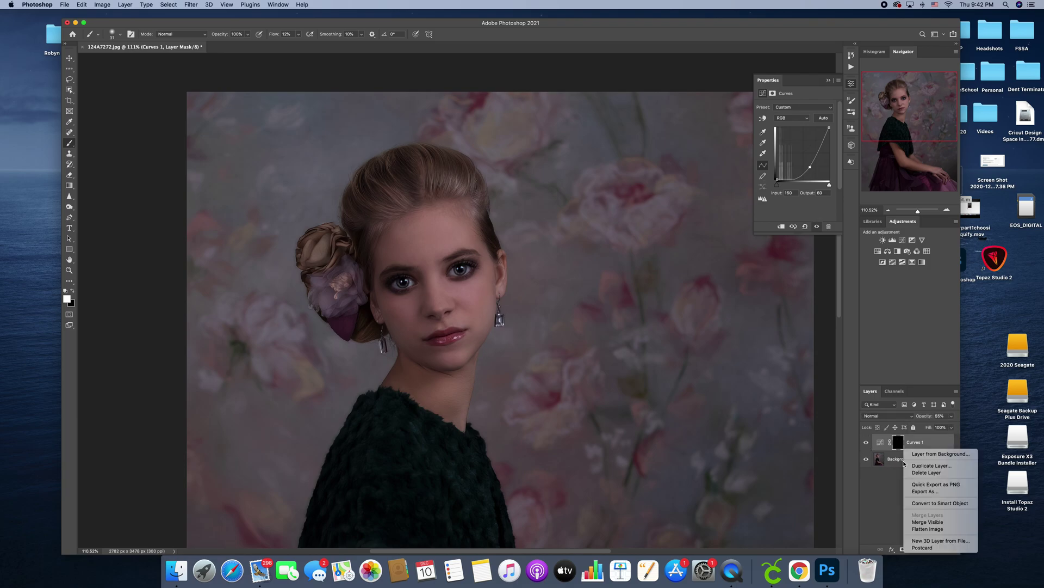
pyautogui.click(939, 236)
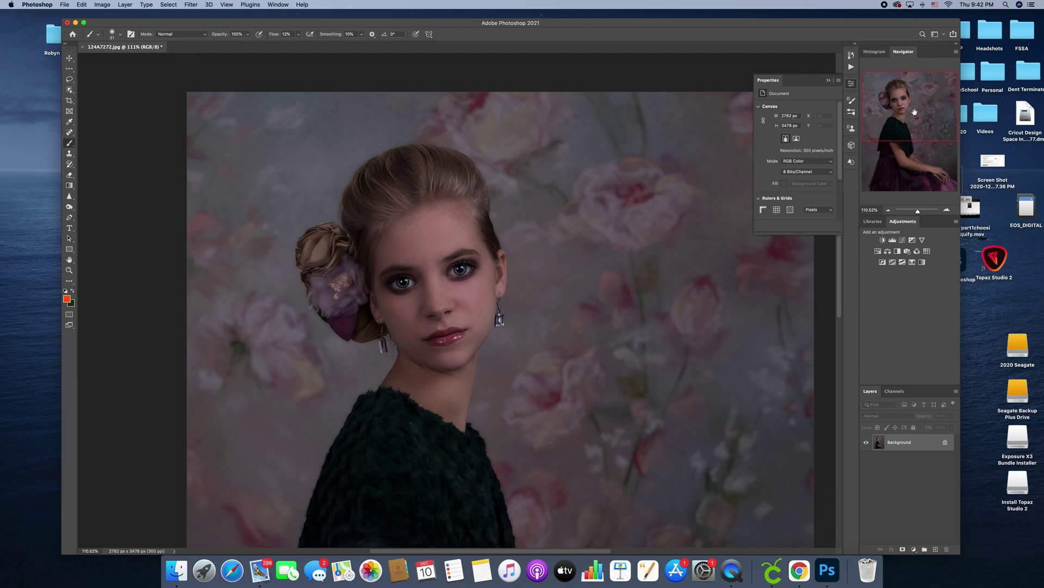
pyautogui.moveTo(919, 211); pyautogui.dragTo(915, 216)
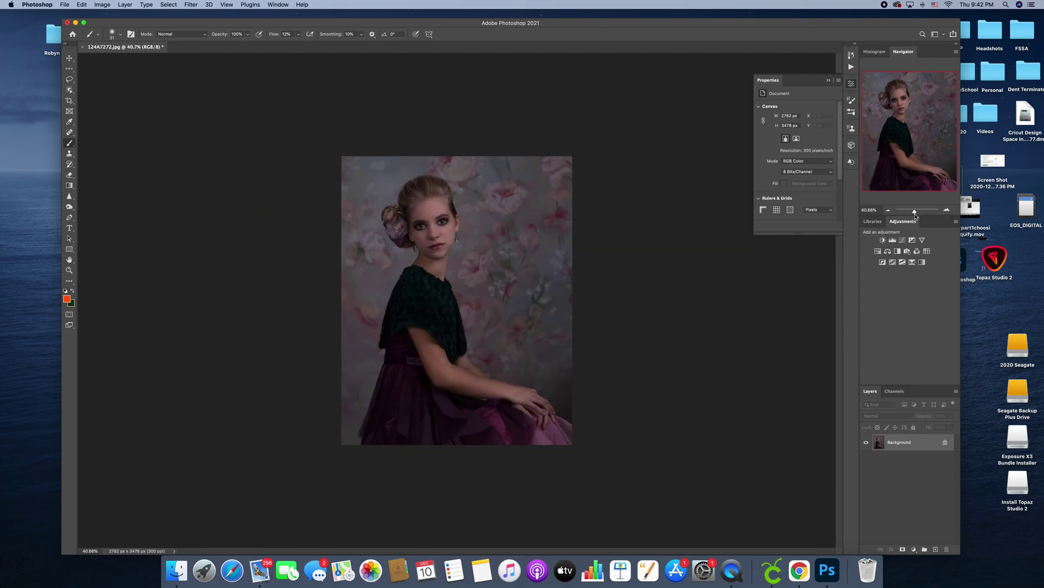
pyautogui.moveTo(916, 215); pyautogui.dragTo(917, 213)
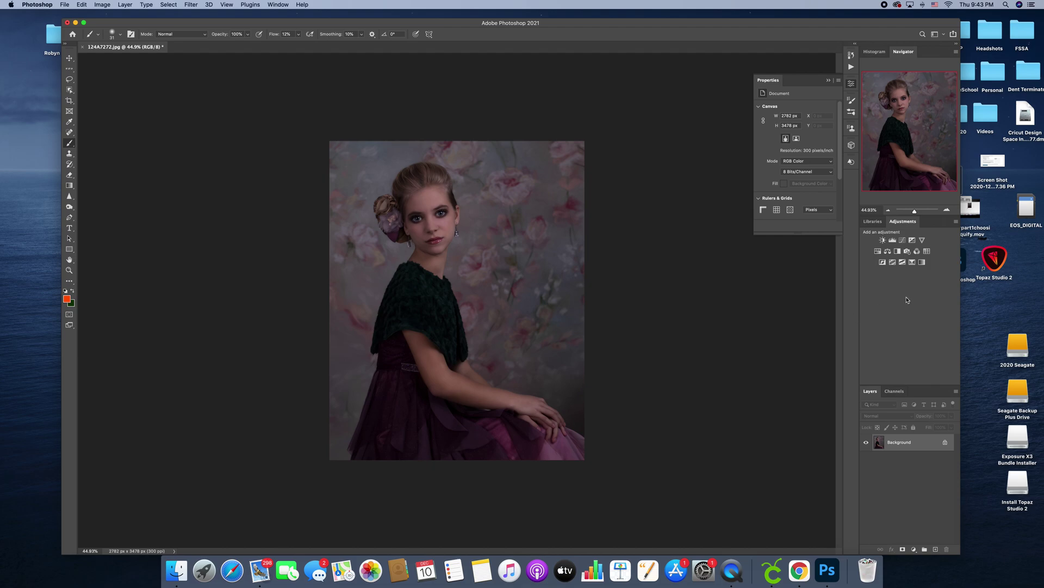
pyautogui.click(902, 240)
pyautogui.moveTo(804, 156); pyautogui.dragTo(808, 162)
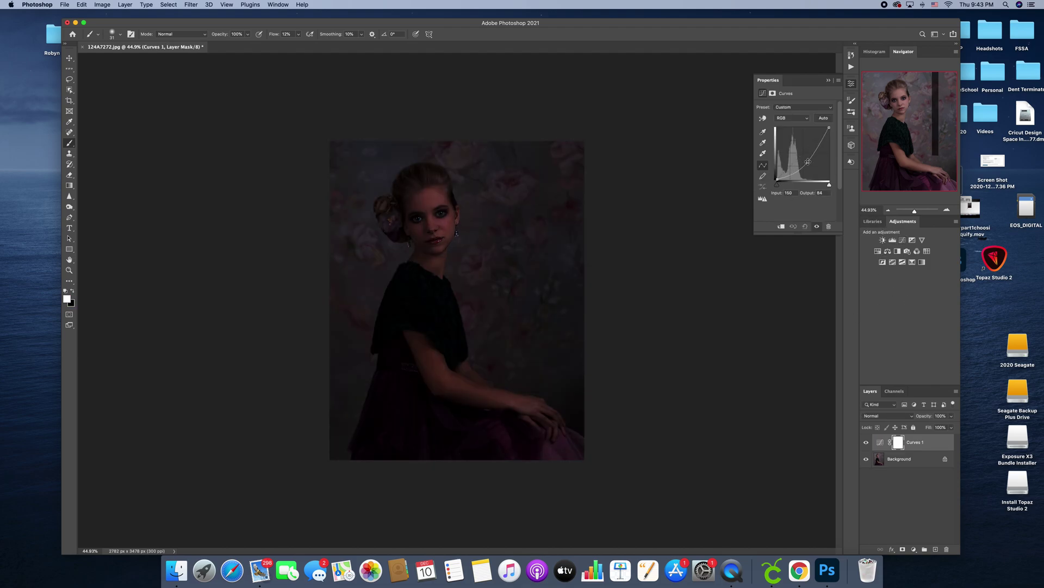
pyautogui.press('super+i')
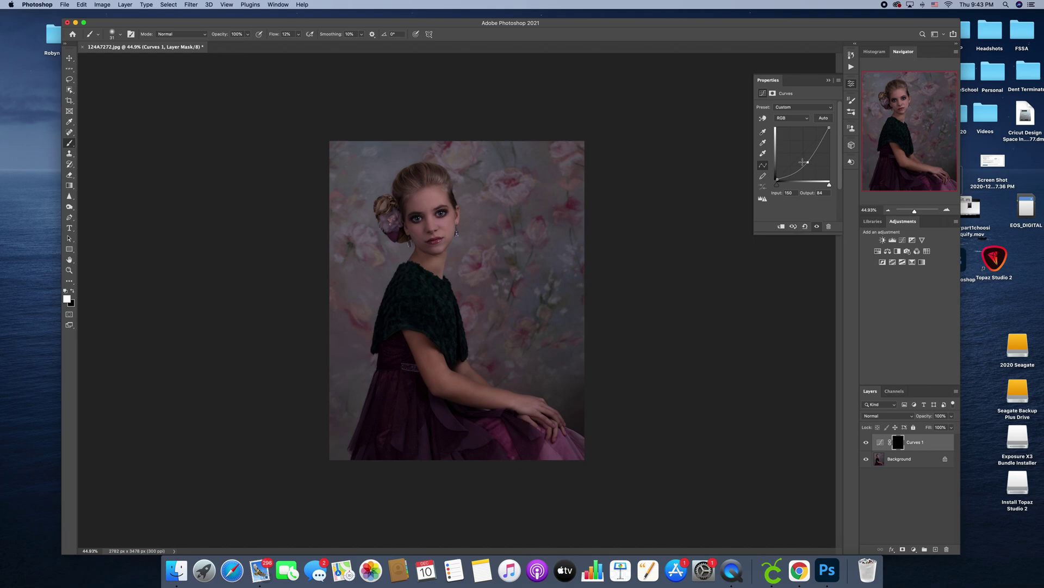
# Darken the purple dress by painting white on the mask at 100% flow with a 460 px soft brush, using a smaller one for the lap.
pyautogui.click(118, 34)
pyautogui.moveTo(146, 60); pyautogui.dragTo(152, 60)
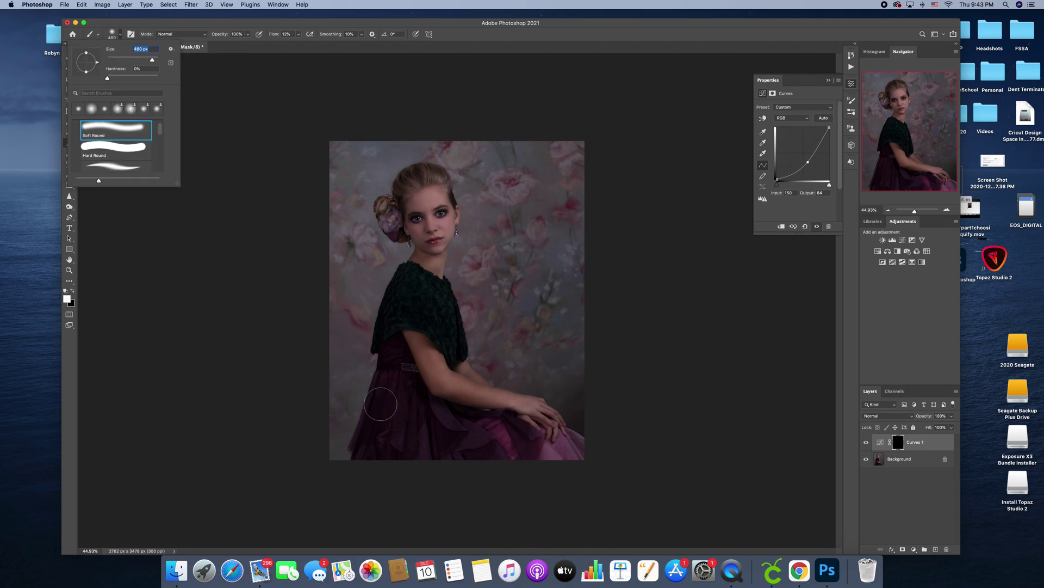
pyautogui.moveTo(298, 34); pyautogui.dragTo(337, 47)
pyautogui.moveTo(400, 380)
pyautogui.mouseDown()
pyautogui.moveTo(372, 453)
pyautogui.moveTo(407, 418)
pyautogui.moveTo(408, 397)
pyautogui.moveTo(425, 428)
pyautogui.moveTo(438, 417)
pyautogui.moveTo(479, 429)
pyautogui.moveTo(481, 439)
pyautogui.moveTo(456, 450)
pyautogui.moveTo(507, 468)
pyautogui.moveTo(550, 469)
pyautogui.moveTo(573, 450)
pyautogui.mouseUp()
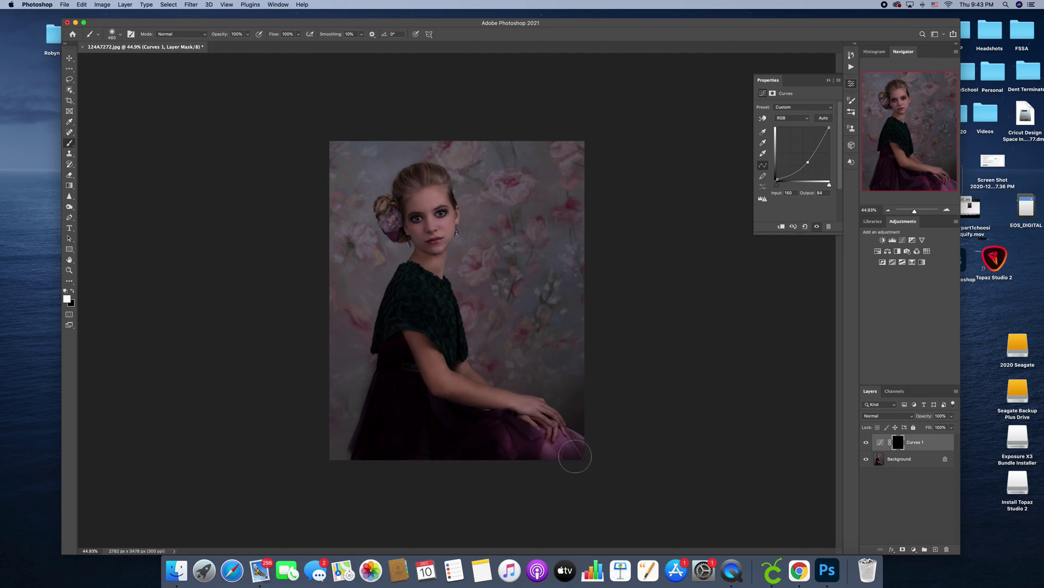
pyautogui.click(112, 36)
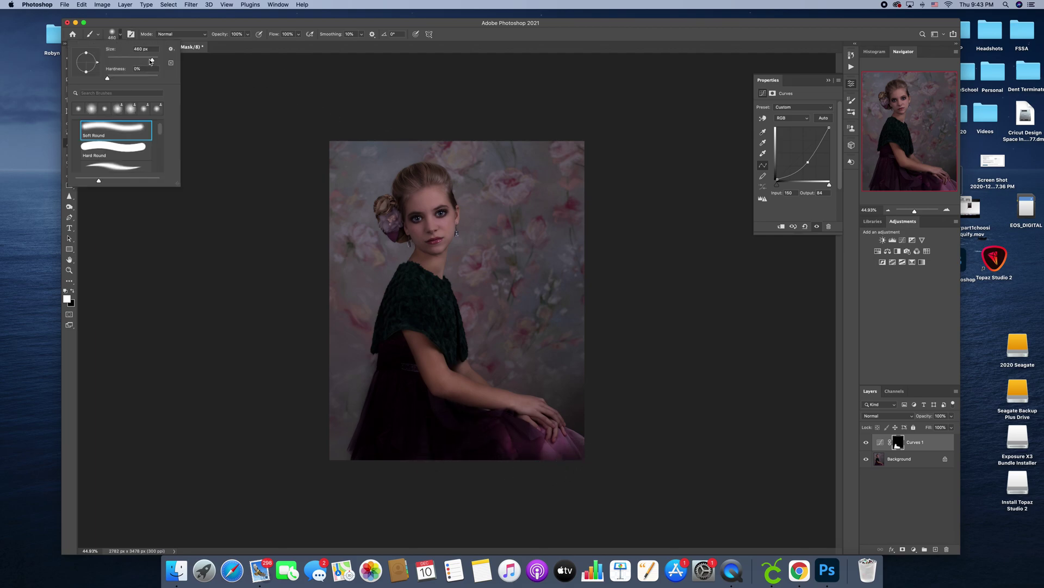
pyautogui.click(568, 448)
pyautogui.moveTo(571, 448)
pyautogui.mouseDown()
pyautogui.moveTo(504, 441)
pyautogui.moveTo(515, 456)
pyautogui.moveTo(564, 455)
pyautogui.moveTo(570, 441)
pyautogui.moveTo(576, 449)
pyautogui.moveTo(493, 438)
pyautogui.moveTo(501, 432)
pyautogui.moveTo(483, 423)
pyautogui.moveTo(559, 457)
pyautogui.moveTo(507, 451)
pyautogui.mouseUp()
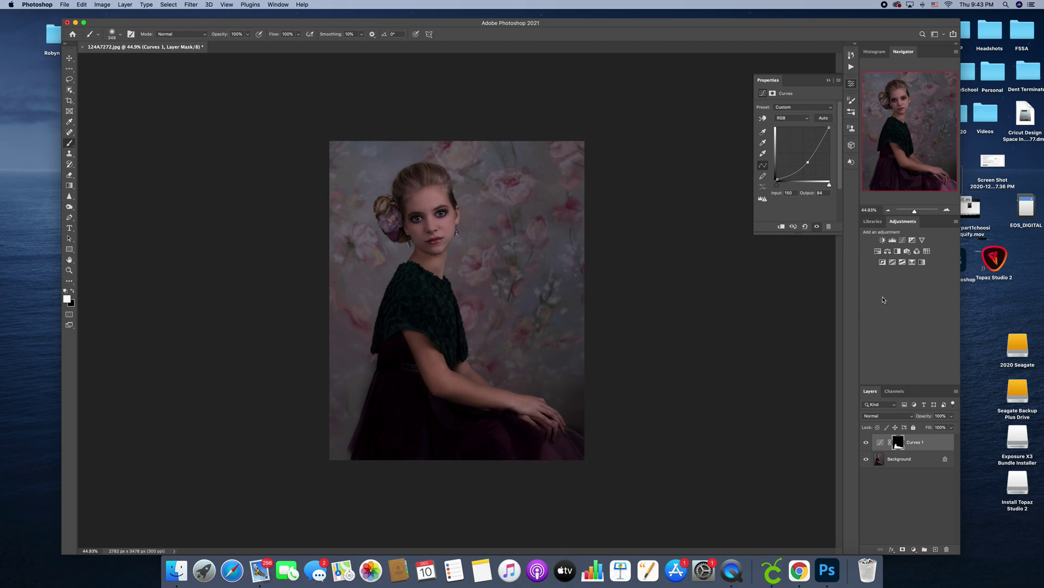
# Paint black on the Curves mask over the hands with a smaller soft brush to remove the darkening from the skin.
pyautogui.click(918, 211)
pyautogui.scroll(-10, 622, 289)
pyautogui.hscroll(4, 622, 289)
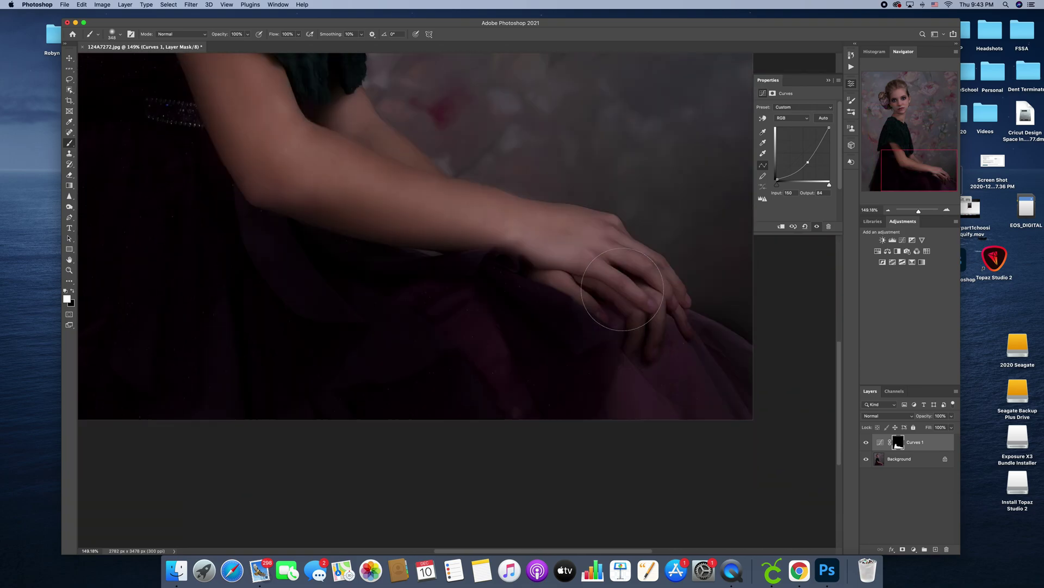
pyautogui.click(72, 292)
pyautogui.click(111, 34)
pyautogui.moveTo(127, 58); pyautogui.dragTo(123, 58)
pyautogui.moveTo(528, 260)
pyautogui.mouseDown()
pyautogui.moveTo(581, 295)
pyautogui.moveTo(593, 297)
pyautogui.moveTo(569, 266)
pyautogui.moveTo(600, 281)
pyautogui.moveTo(613, 302)
pyautogui.moveTo(609, 330)
pyautogui.moveTo(607, 286)
pyautogui.moveTo(630, 279)
pyautogui.moveTo(631, 337)
pyautogui.moveTo(632, 280)
pyautogui.moveTo(646, 282)
pyautogui.moveTo(665, 314)
pyautogui.moveTo(651, 271)
pyautogui.mouseUp()
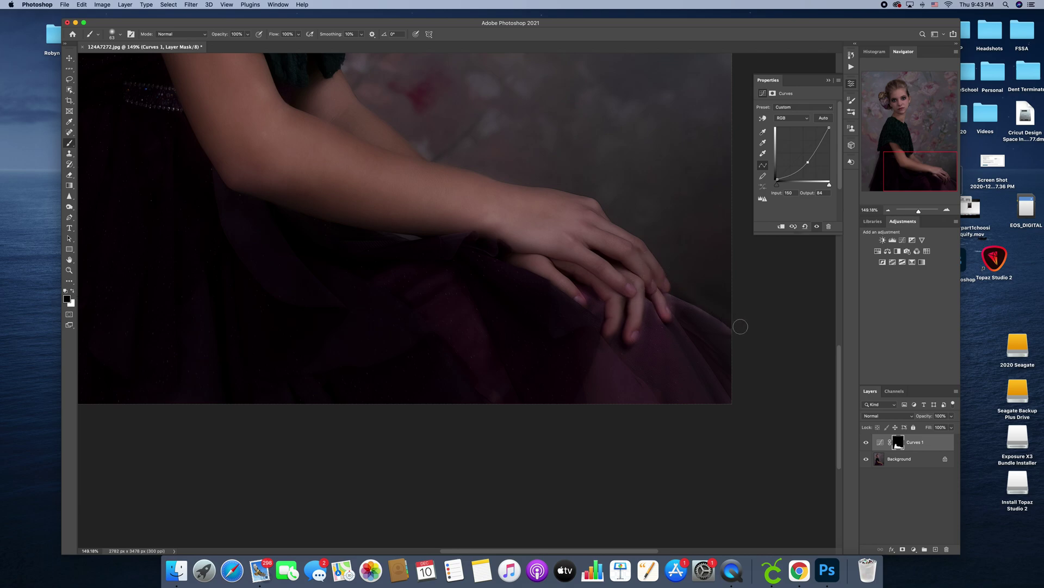
# Touch up the Curves mask around the fingertips and the adjacent dress edge, and check the whole image.
pyautogui.click(73, 291)
pyautogui.click(74, 293)
pyautogui.moveTo(622, 335)
pyautogui.mouseDown()
pyautogui.moveTo(634, 317)
pyautogui.moveTo(630, 286)
pyautogui.moveTo(668, 315)
pyautogui.mouseUp()
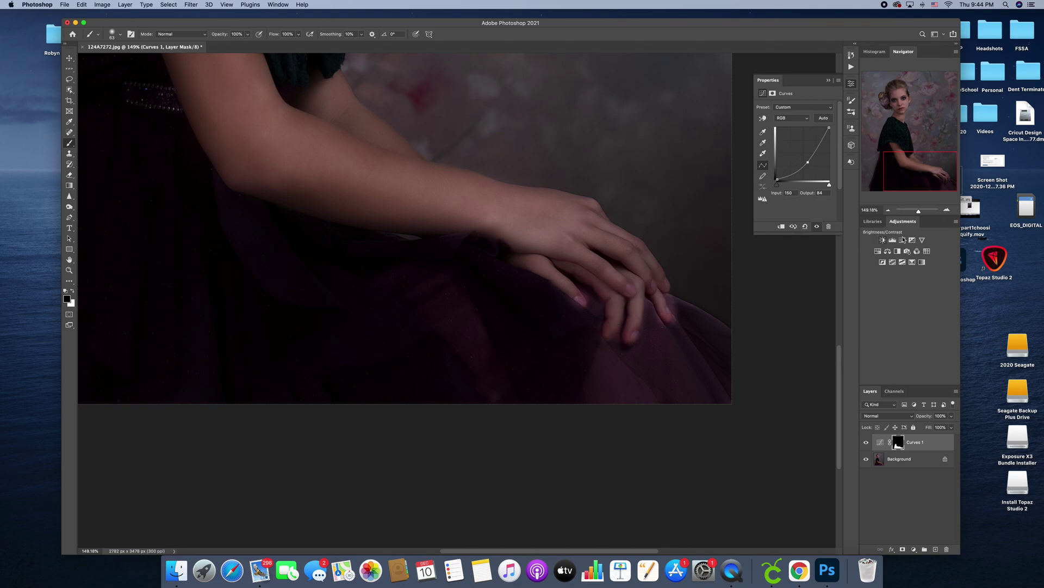
pyautogui.moveTo(920, 211); pyautogui.dragTo(917, 213)
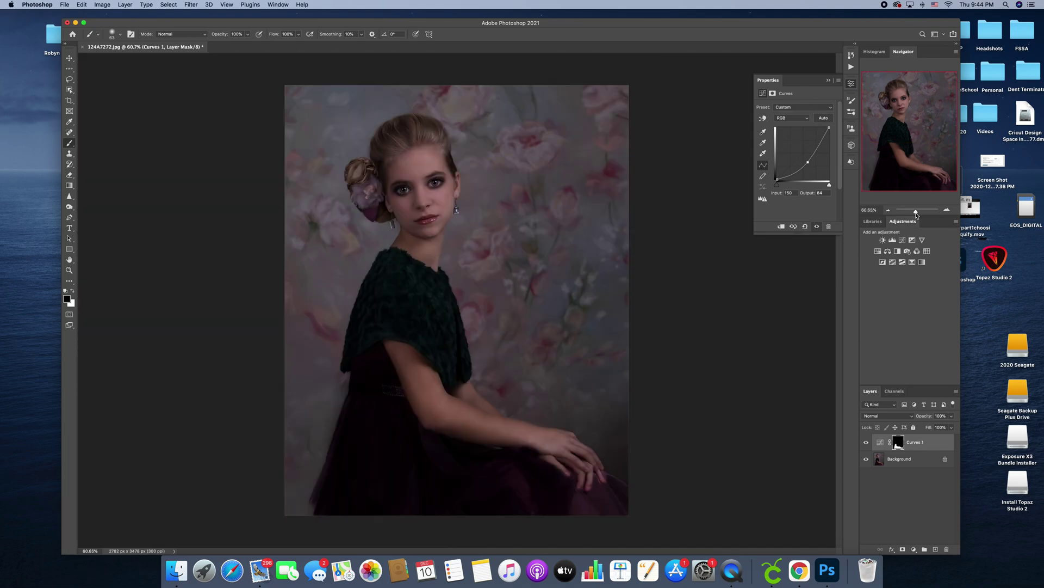
# Reduce the dress-darkening Curves layer's opacity to 32% and compare the image with the layer hidden and shown.
pyautogui.click(951, 417)
pyautogui.moveTo(952, 426); pyautogui.dragTo(931, 429)
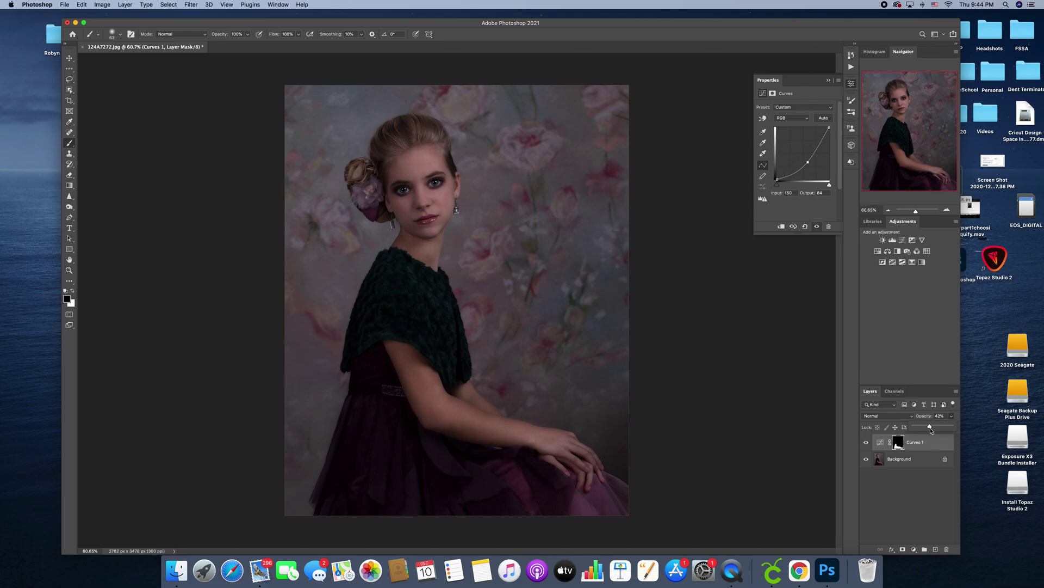
pyautogui.moveTo(930, 431); pyautogui.dragTo(929, 432)
pyautogui.click(866, 443)
pyautogui.click(867, 442)
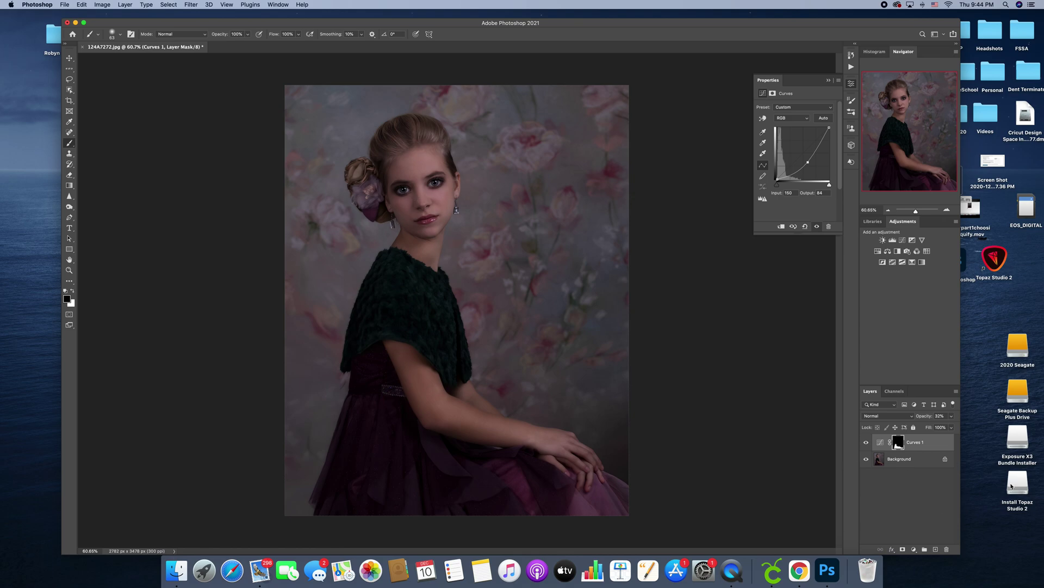
# Flatten the image and add a Curves layer raising input 84 to output 160, with its mask inverted to black.
pyautogui.rightClick(904, 464)
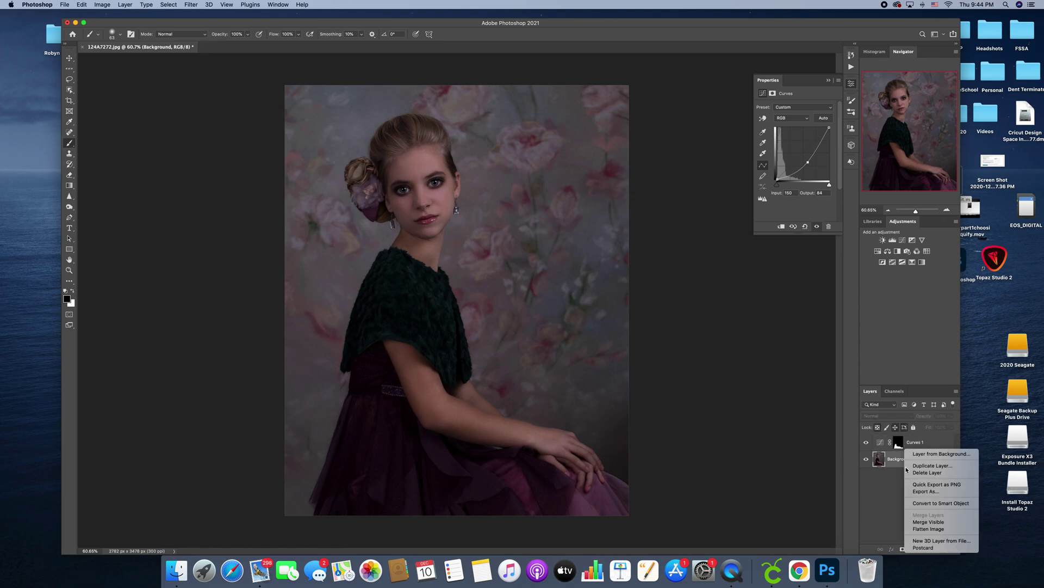
pyautogui.click(921, 529)
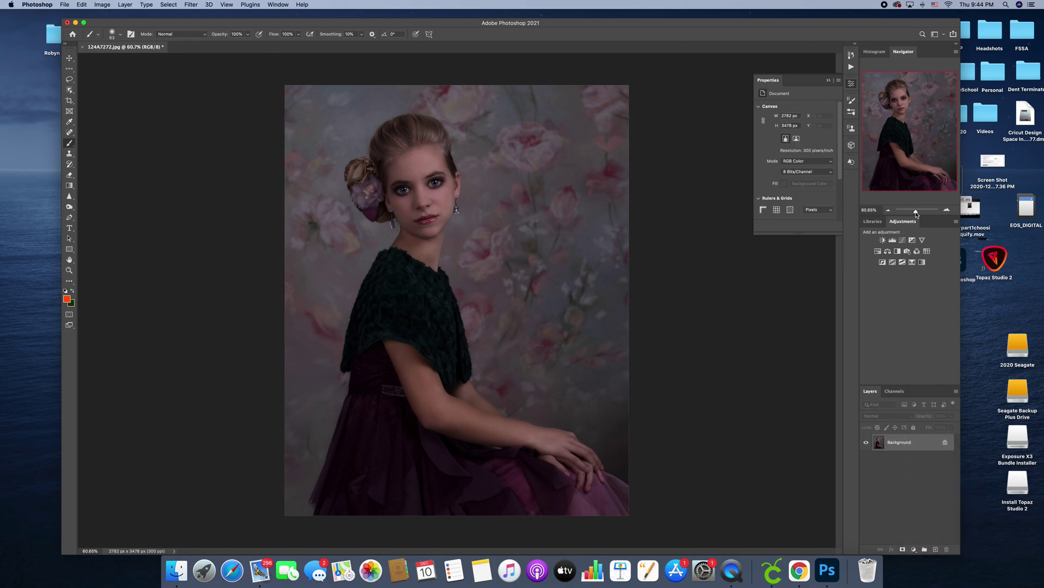
pyautogui.moveTo(917, 212); pyautogui.dragTo(916, 215)
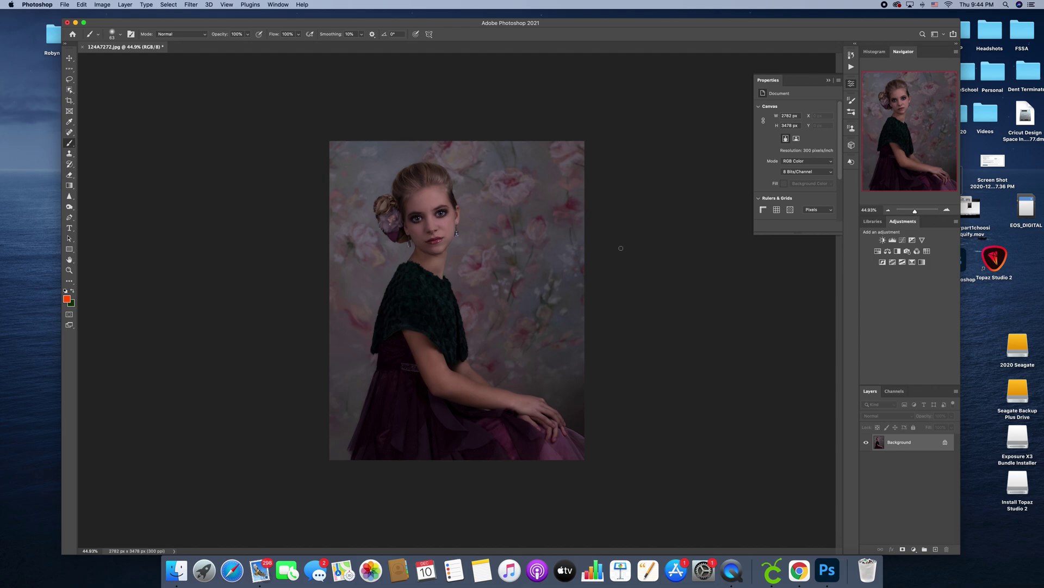
pyautogui.click(881, 242)
pyautogui.moveTo(944, 451); pyautogui.dragTo(947, 549)
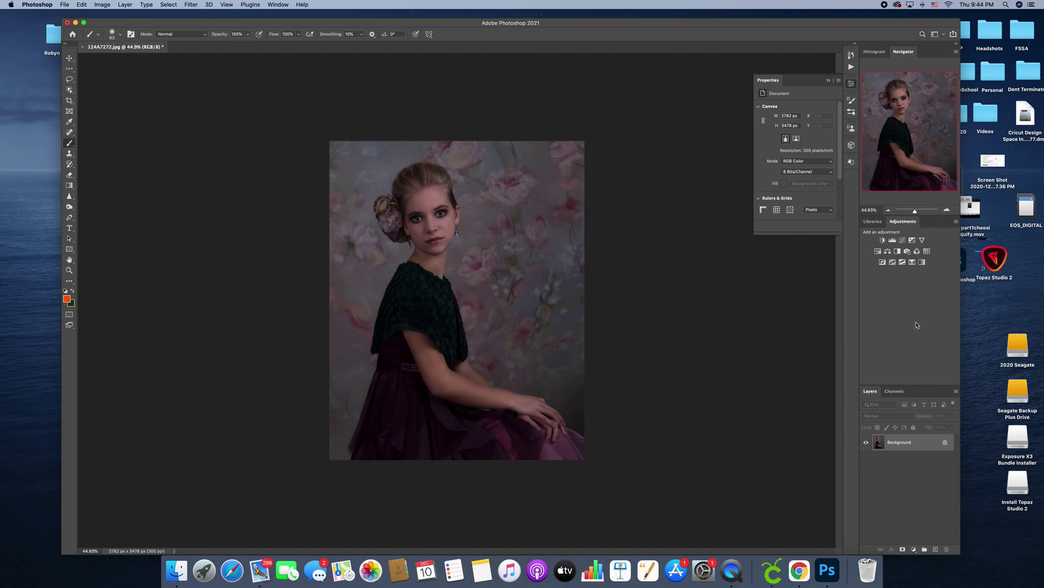
pyautogui.click(902, 240)
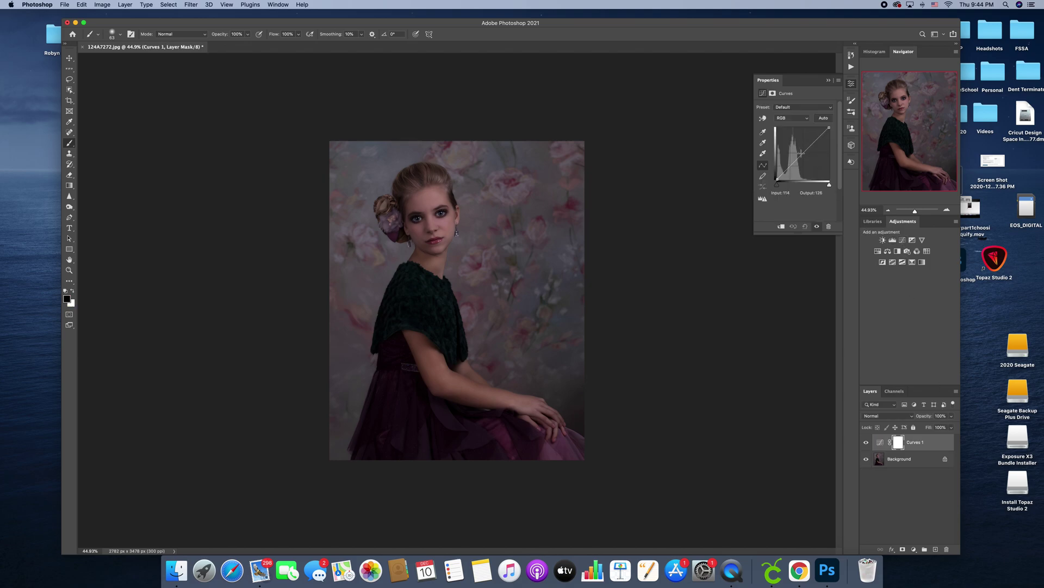
pyautogui.moveTo(802, 154); pyautogui.dragTo(794, 147)
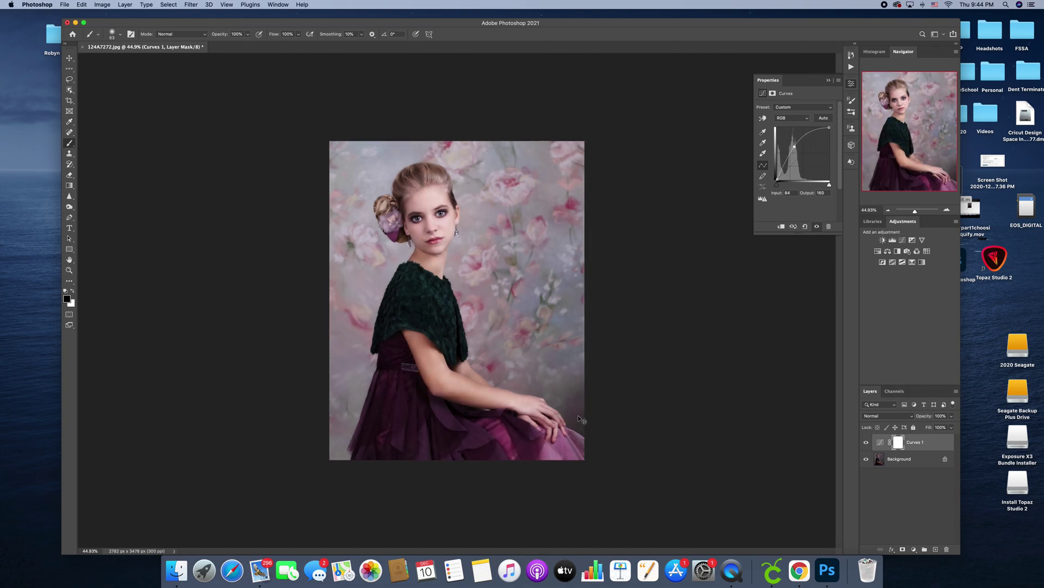
pyautogui.press('super+i')
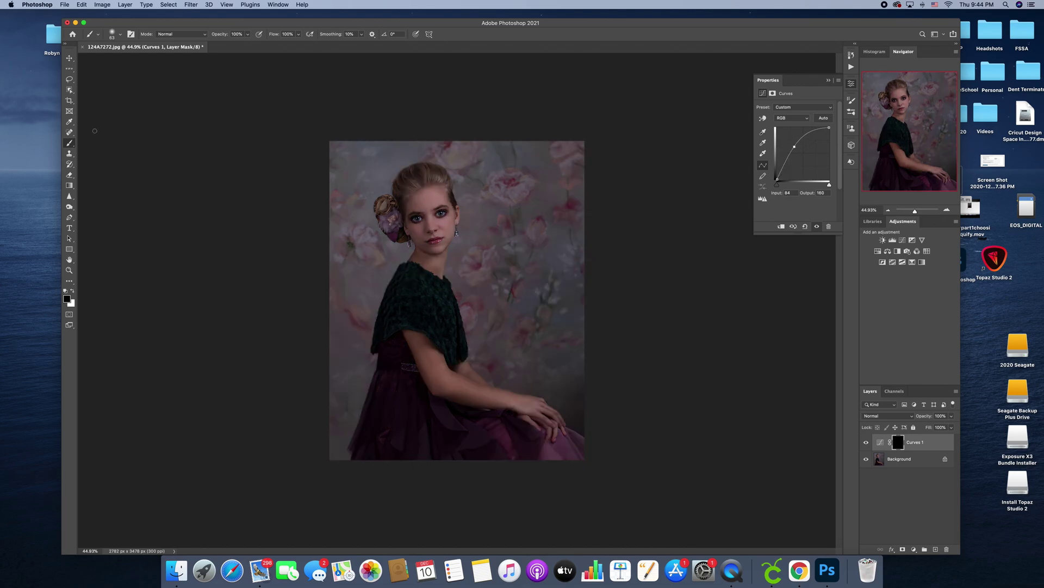
# Brighten the dark backdrop area above the hands by painting white on the Curves mask with a 444 px soft brush.
pyautogui.click(113, 35)
pyautogui.click(145, 58)
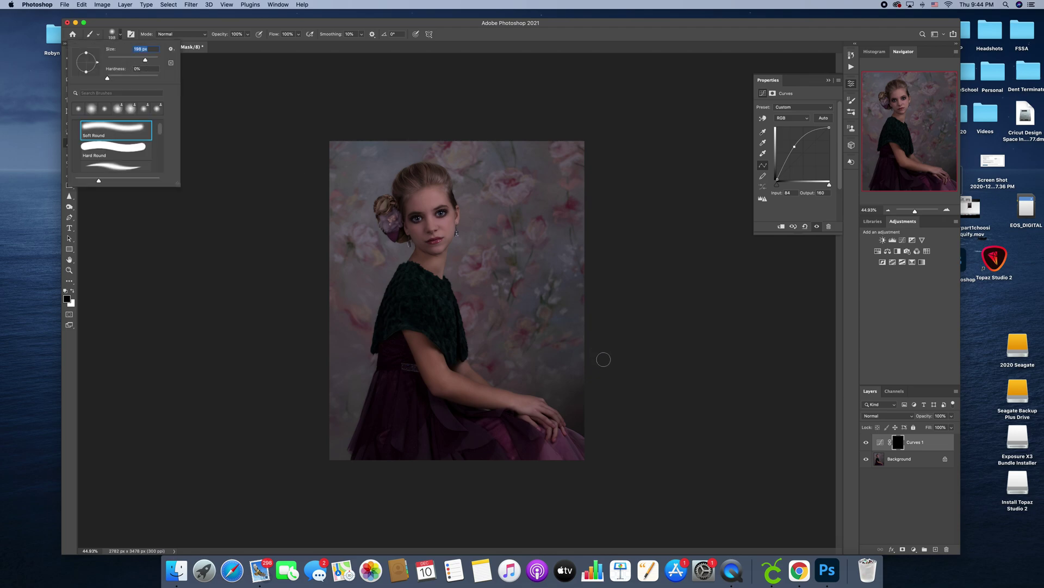
pyautogui.write('444')
pyautogui.press('Return')
pyautogui.press('x')
pyautogui.moveTo(570, 377)
pyautogui.mouseDown()
pyautogui.moveTo(583, 397)
pyautogui.moveTo(562, 384)
pyautogui.moveTo(588, 421)
pyautogui.moveTo(577, 366)
pyautogui.moveTo(565, 393)
pyautogui.moveTo(542, 379)
pyautogui.moveTo(579, 361)
pyautogui.mouseUp()
pyautogui.click(73, 291)
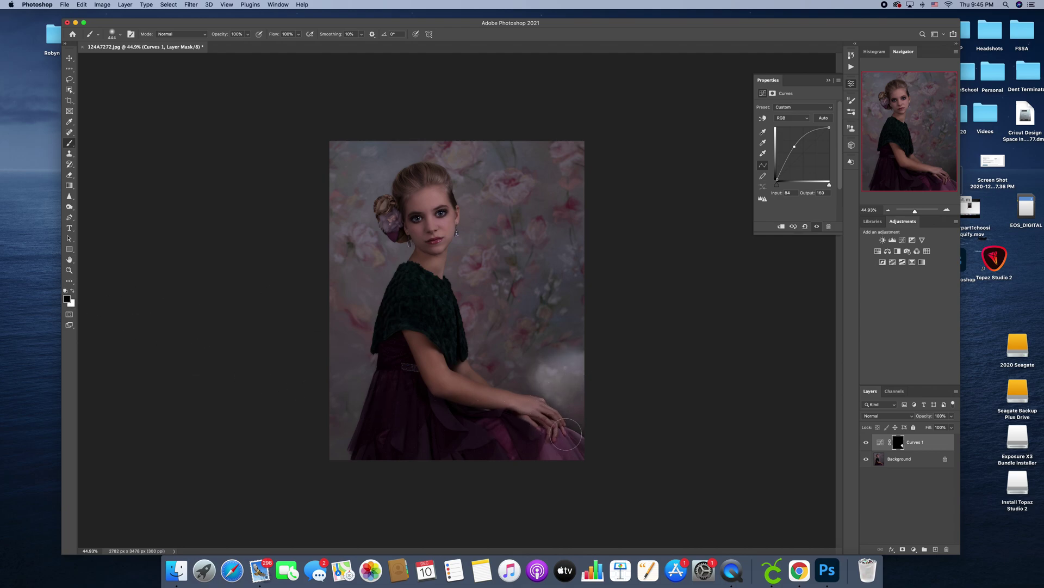
# Lower the Curves layer's opacity to 45% and paint black on the mask to soften the brightened backdrop patch.
pyautogui.click(952, 415)
pyautogui.moveTo(953, 428); pyautogui.dragTo(930, 430)
pyautogui.click(72, 291)
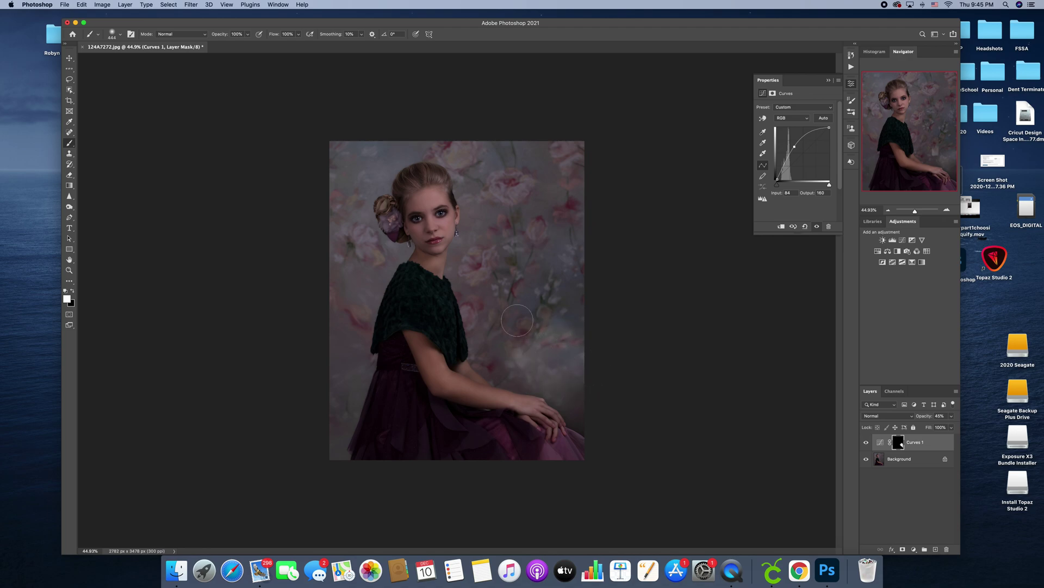
pyautogui.click(73, 291)
pyautogui.moveTo(490, 330)
pyautogui.mouseDown()
pyautogui.moveTo(549, 337)
pyautogui.moveTo(520, 334)
pyautogui.moveTo(520, 369)
pyautogui.moveTo(578, 351)
pyautogui.mouseUp()
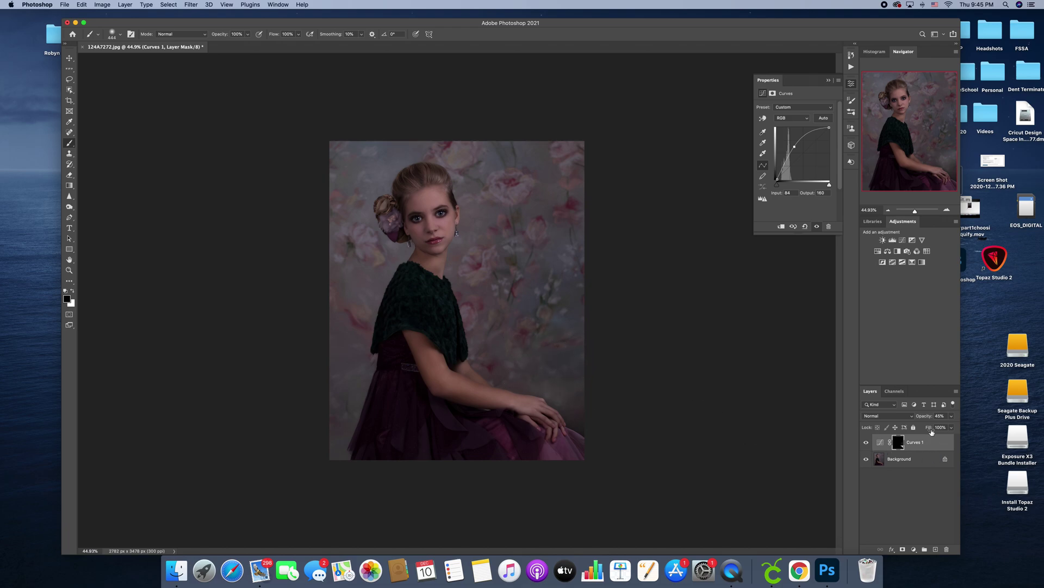
# Retouch the Curves mask with white at 56% brush flow and set the layer's opacity to 50%.
pyautogui.click(951, 416)
pyautogui.moveTo(935, 426); pyautogui.dragTo(935, 430)
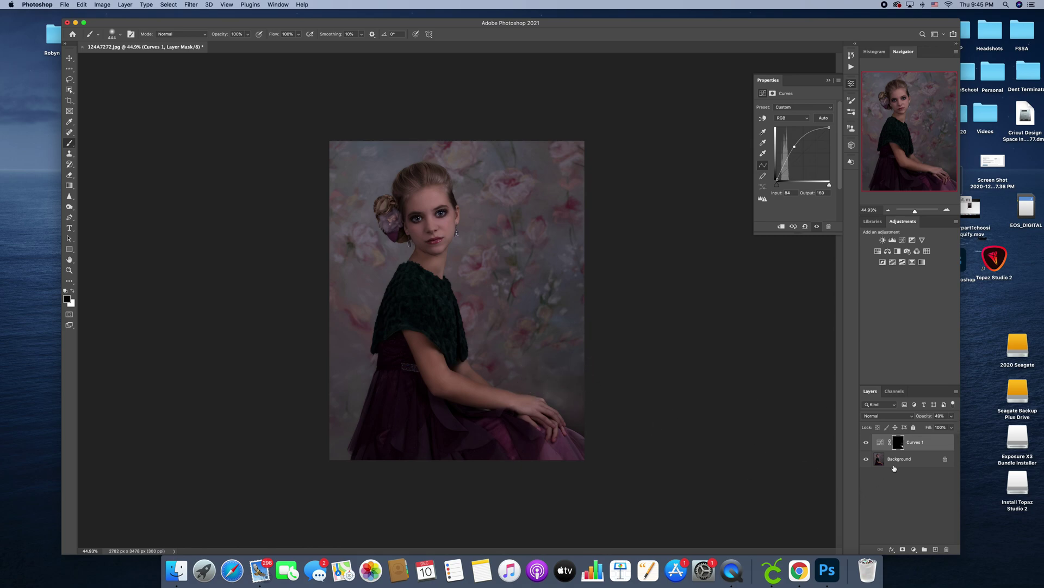
pyautogui.click(73, 291)
pyautogui.click(298, 33)
pyautogui.moveTo(283, 46); pyautogui.dragTo(281, 45)
pyautogui.click(951, 416)
pyautogui.moveTo(936, 428); pyautogui.dragTo(938, 427)
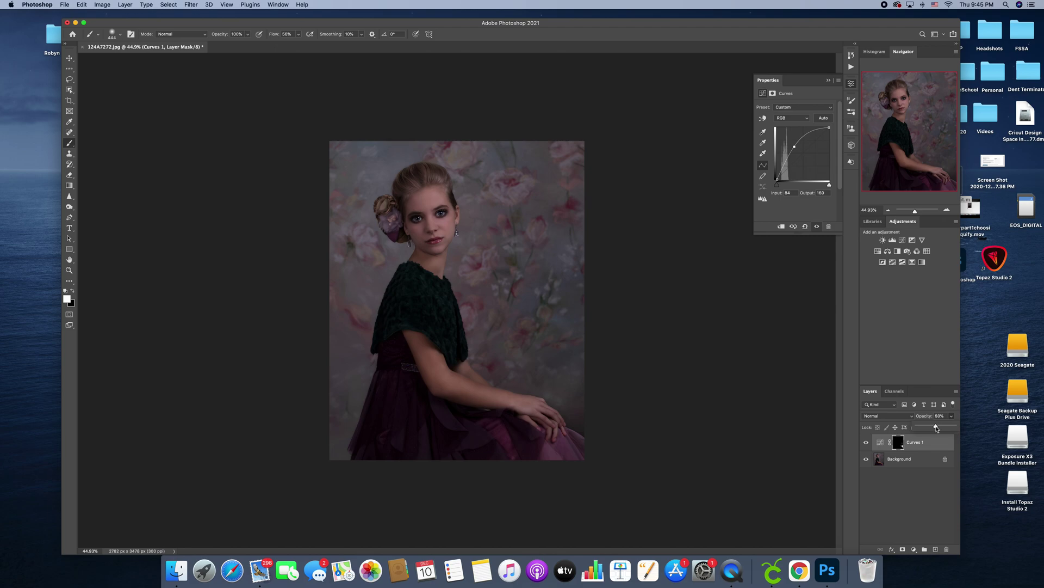
# Flatten the image and add a Brightness/Contrast layer with brightness 42, inverting its mask to black.
pyautogui.rightClick(907, 468)
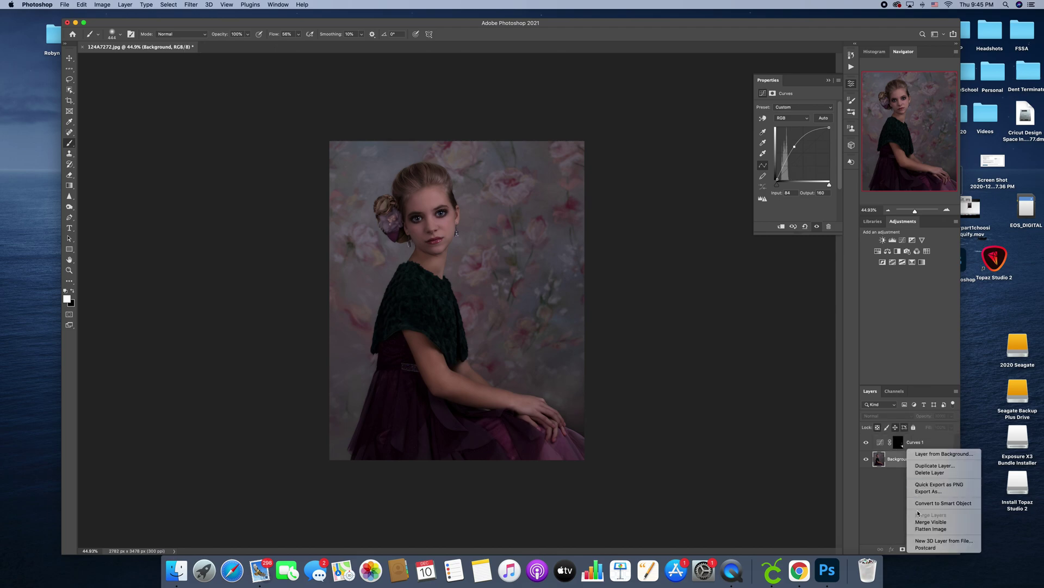
pyautogui.click(925, 528)
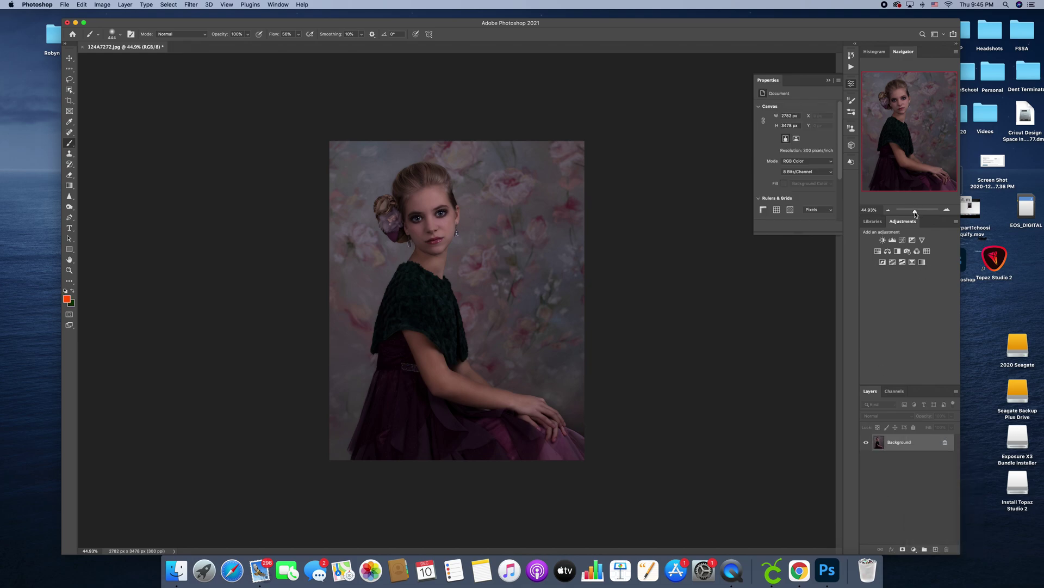
pyautogui.moveTo(916, 213); pyautogui.dragTo(915, 214)
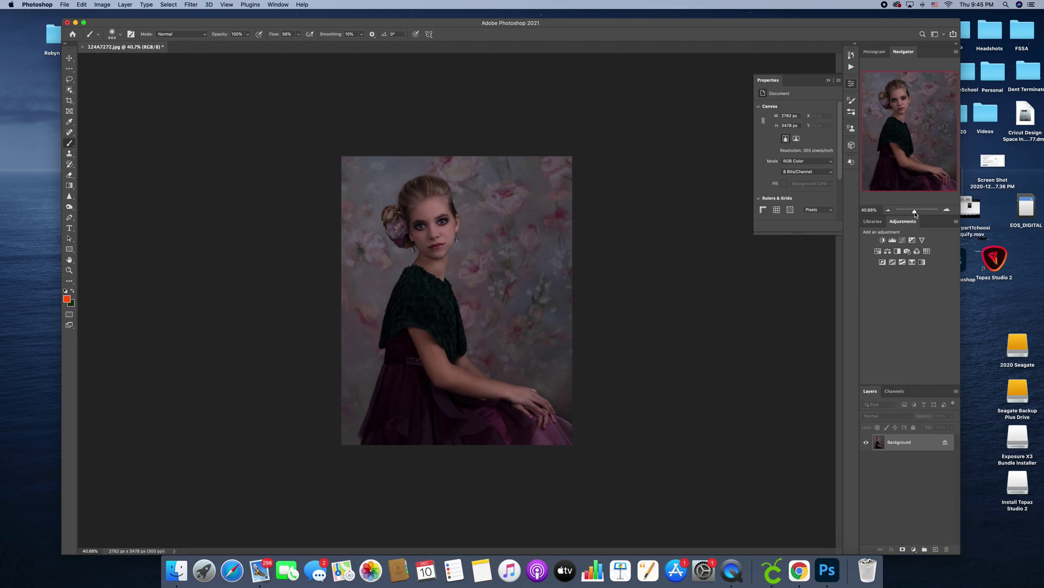
pyautogui.click(882, 240)
pyautogui.moveTo(796, 133); pyautogui.dragTo(802, 133)
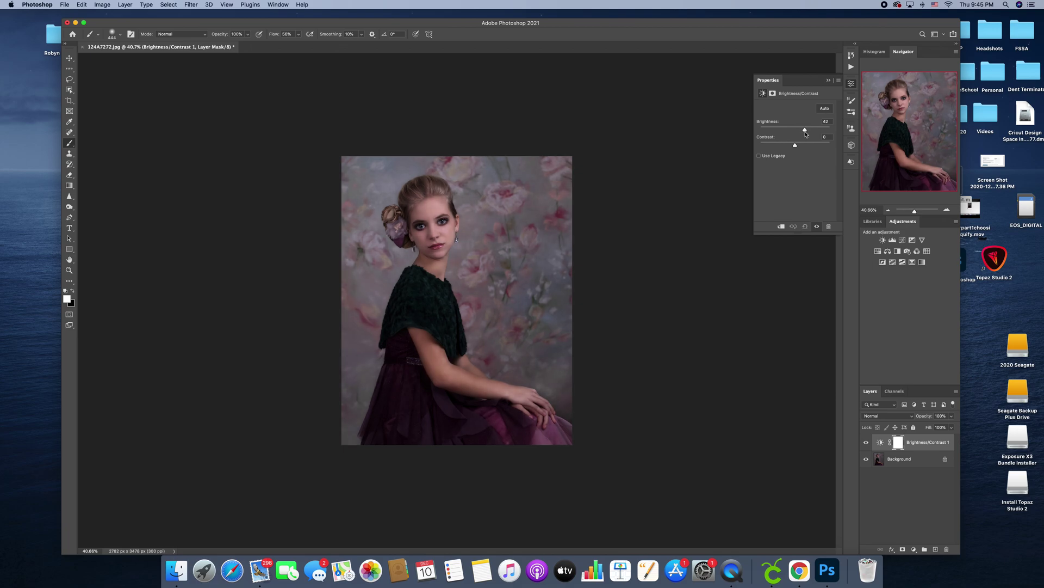
pyautogui.press('super+i')
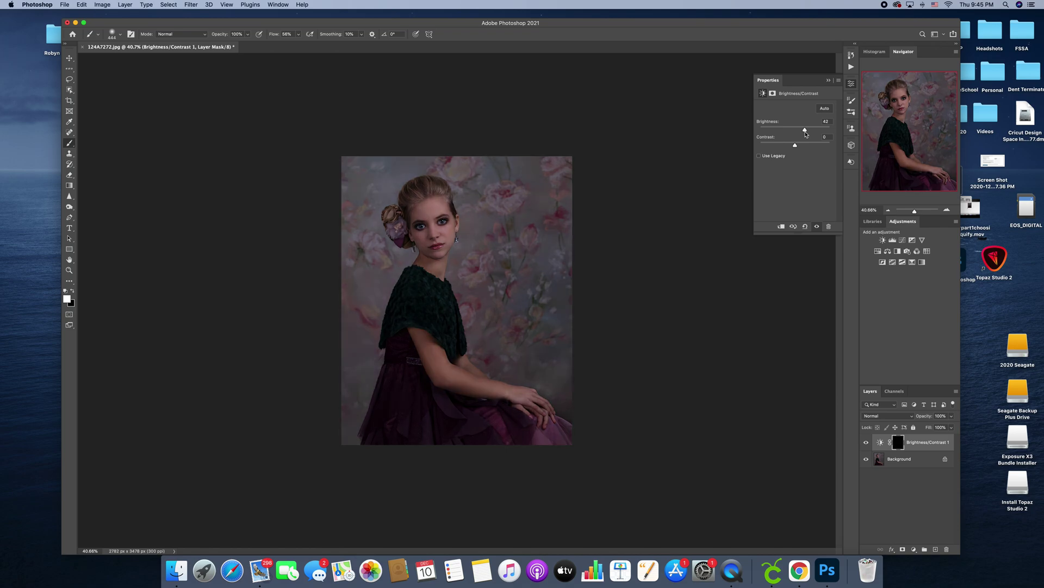
# Brighten the girl and the surrounding centre by painting white on the mask with a soft brush of about 2120 px at 28% flow.
pyautogui.press('x')
pyautogui.click(116, 34)
pyautogui.moveTo(155, 61); pyautogui.dragTo(159, 61)
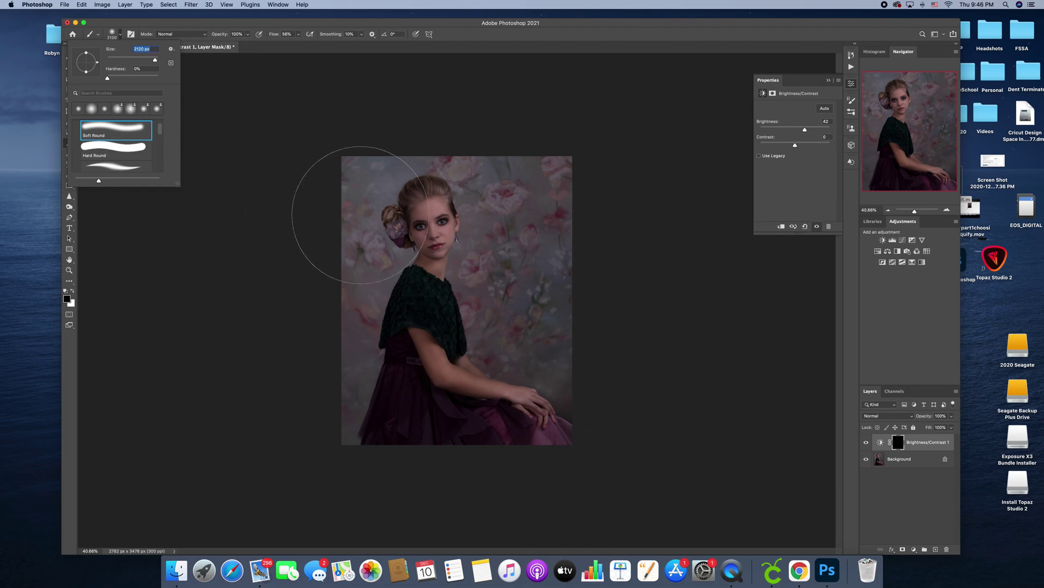
pyautogui.click(299, 35)
pyautogui.moveTo(298, 45); pyautogui.dragTo(288, 46)
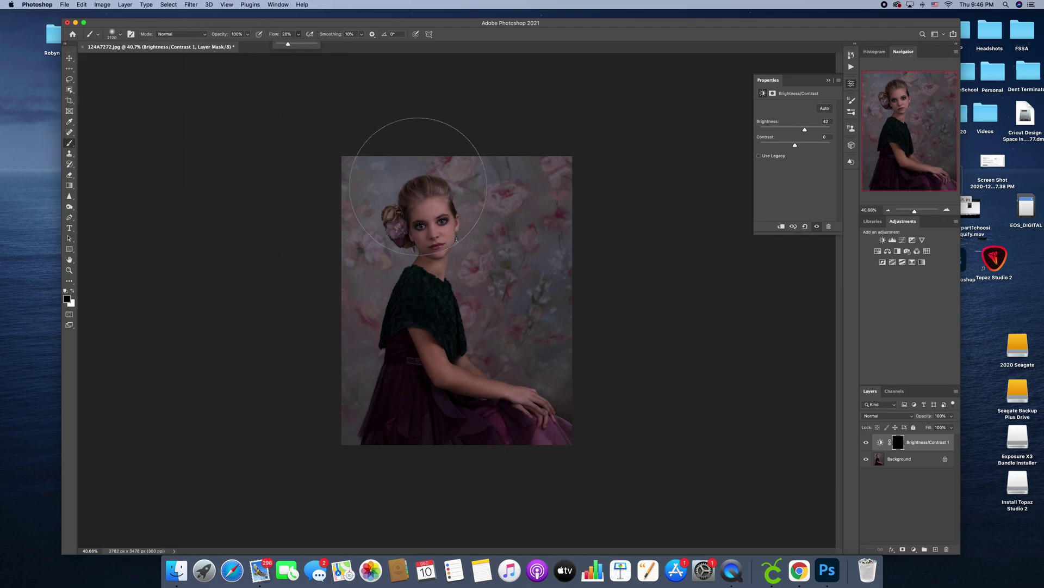
pyautogui.click(424, 258)
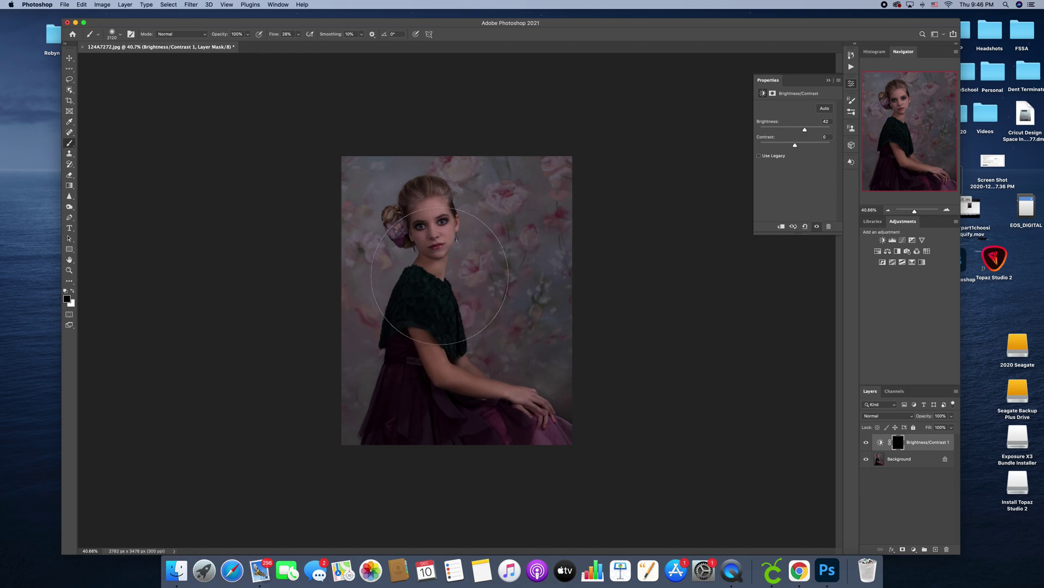
pyautogui.click(73, 290)
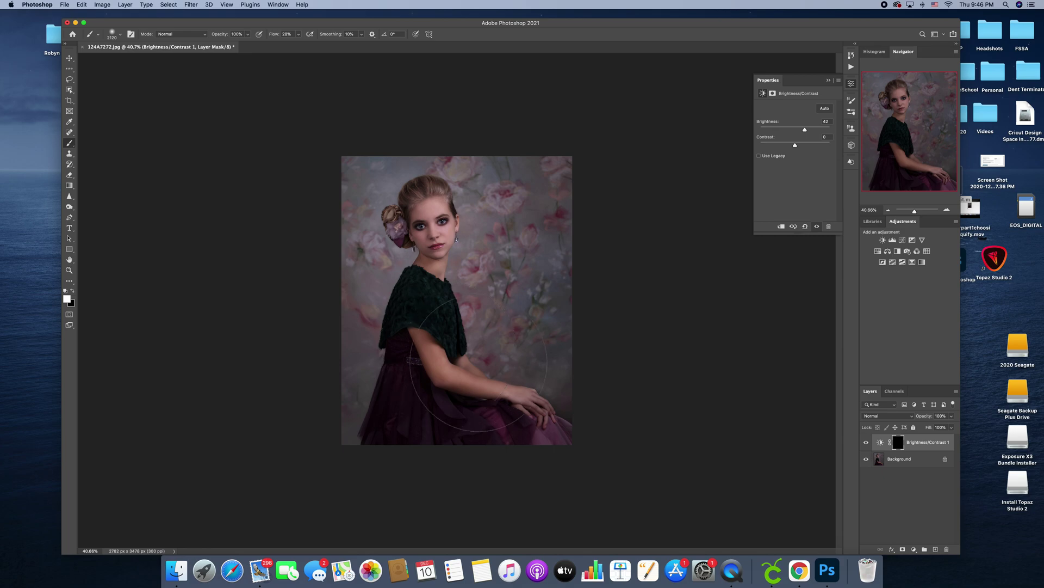
pyautogui.moveTo(424, 327); pyautogui.dragTo(593, 326)
# Reduce the Brightness/Contrast layer's opacity to 73% and flatten the image.
pyautogui.moveTo(952, 417); pyautogui.dragTo(942, 427)
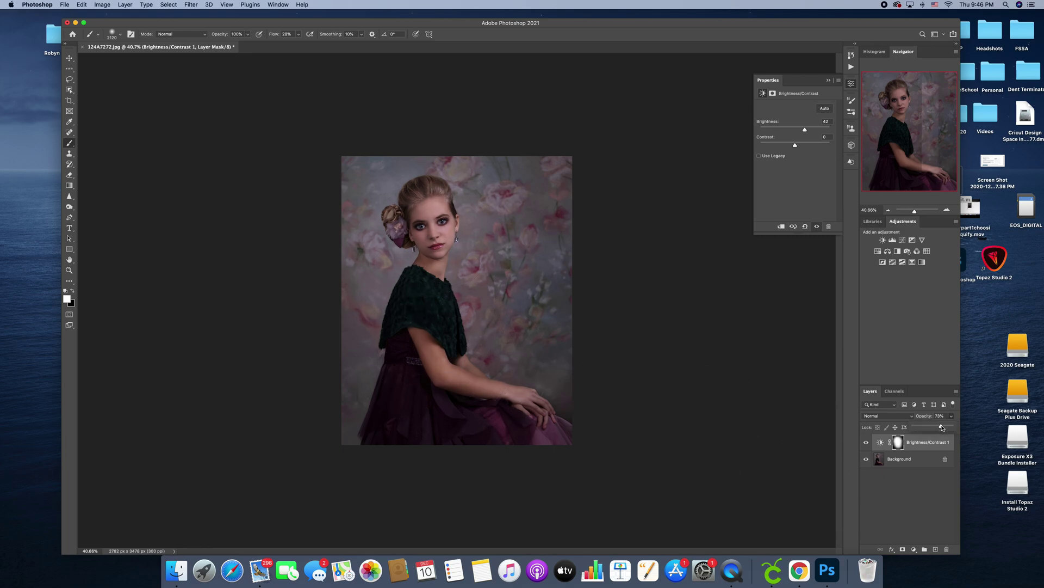
pyautogui.rightClick(926, 460)
pyautogui.click(887, 322)
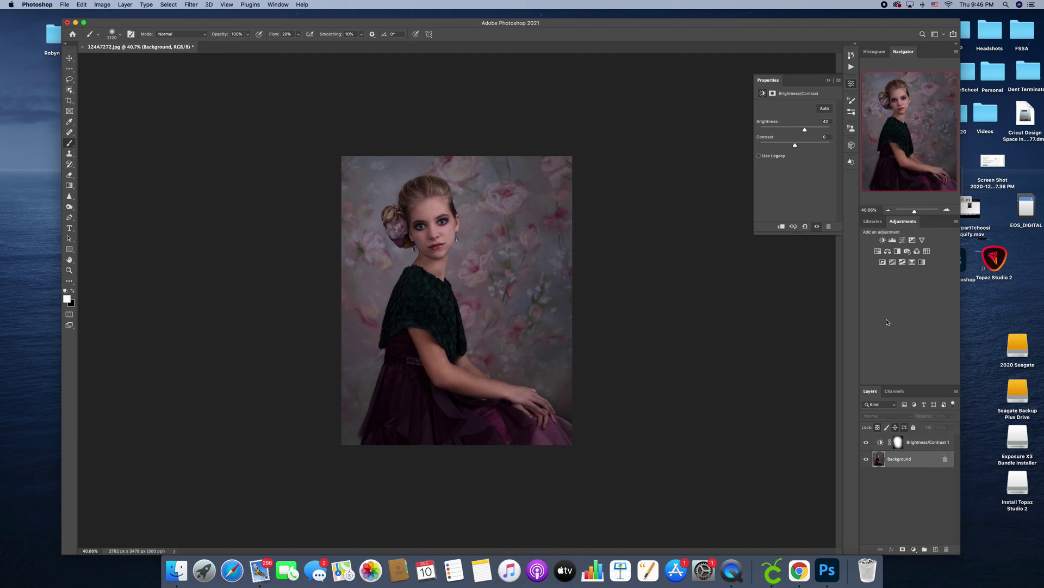
# Create a dark vignette with a Brightness/Contrast layer at brightness -75, painting black on its mask over the girl and centre.
pyautogui.click(883, 239)
pyautogui.moveTo(796, 130); pyautogui.dragTo(805, 132)
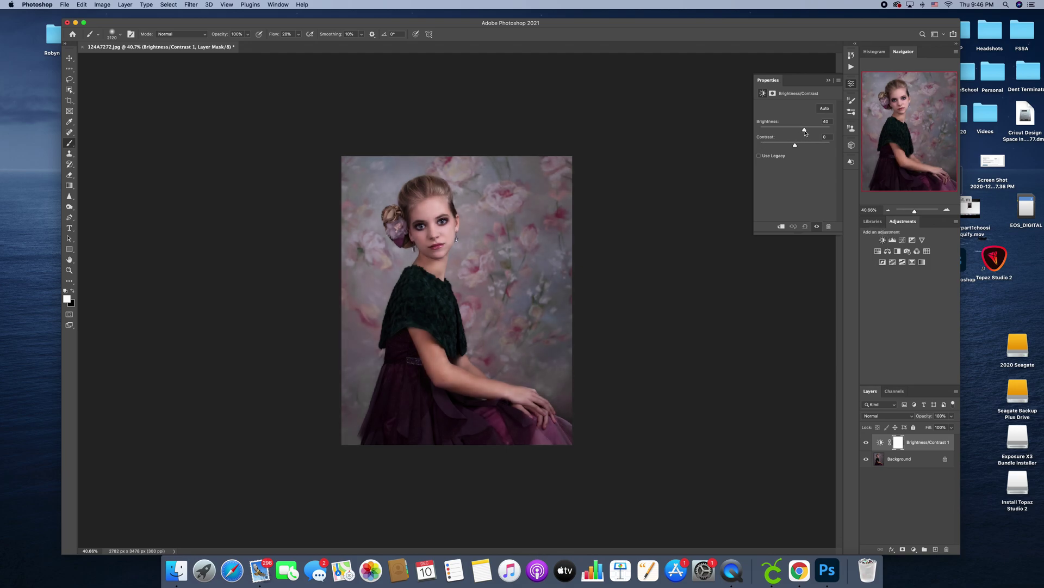
pyautogui.moveTo(805, 133); pyautogui.dragTo(781, 137)
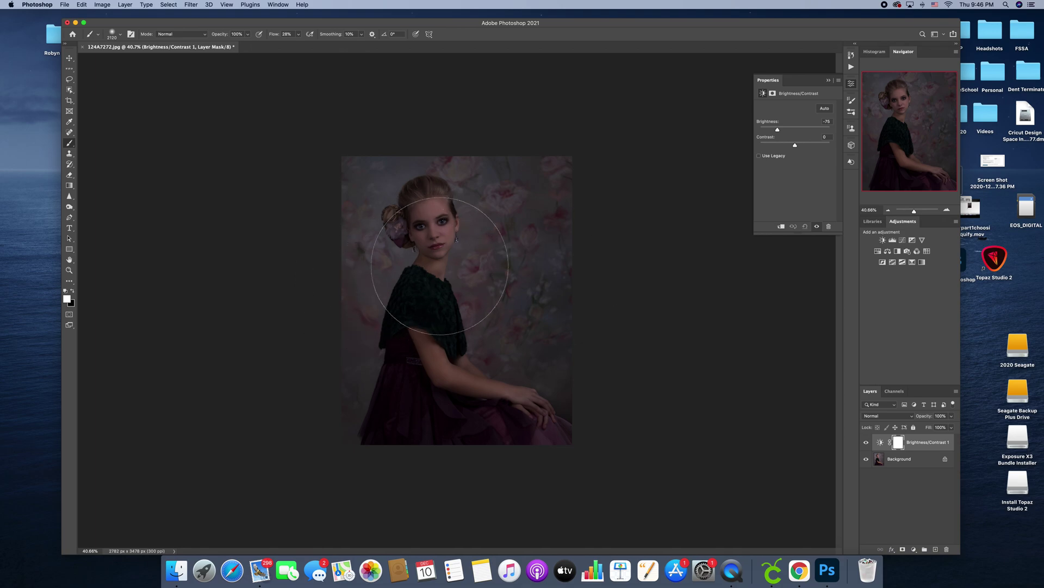
pyautogui.click(73, 291)
pyautogui.moveTo(440, 249)
pyautogui.mouseDown()
pyautogui.moveTo(445, 338)
pyautogui.moveTo(469, 365)
pyautogui.moveTo(490, 368)
pyautogui.moveTo(457, 355)
pyautogui.moveTo(431, 313)
pyautogui.moveTo(452, 243)
pyautogui.moveTo(408, 198)
pyautogui.moveTo(387, 302)
pyautogui.moveTo(461, 392)
pyautogui.moveTo(494, 404)
pyautogui.moveTo(525, 349)
pyautogui.moveTo(483, 287)
pyautogui.moveTo(510, 257)
pyautogui.moveTo(496, 225)
pyautogui.mouseUp()
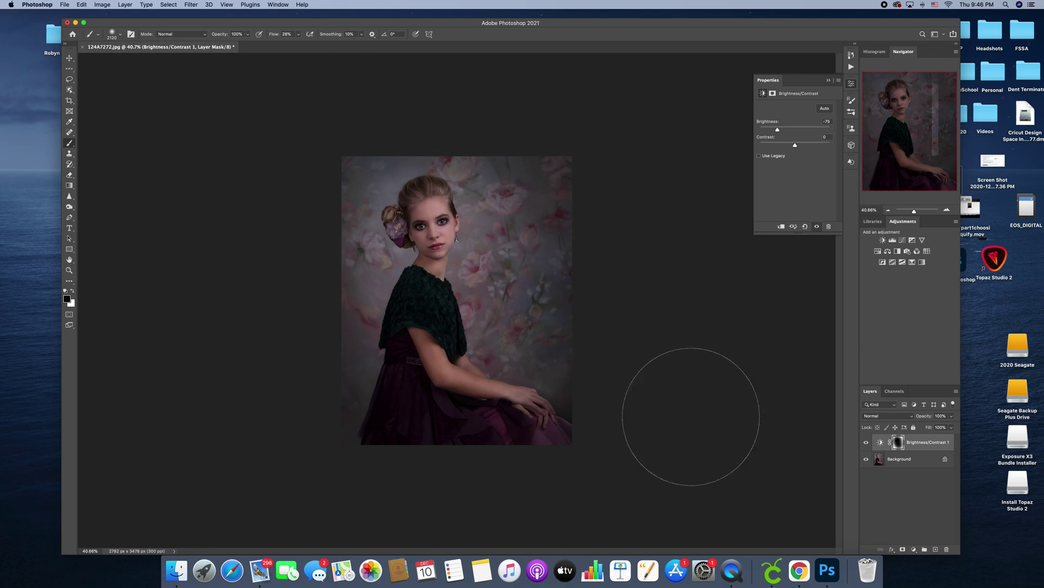
# Set the vignette layer's opacity to 87% and refine its mask around the image edges with the large soft brush.
pyautogui.click(952, 416)
pyautogui.moveTo(952, 426); pyautogui.dragTo(940, 428)
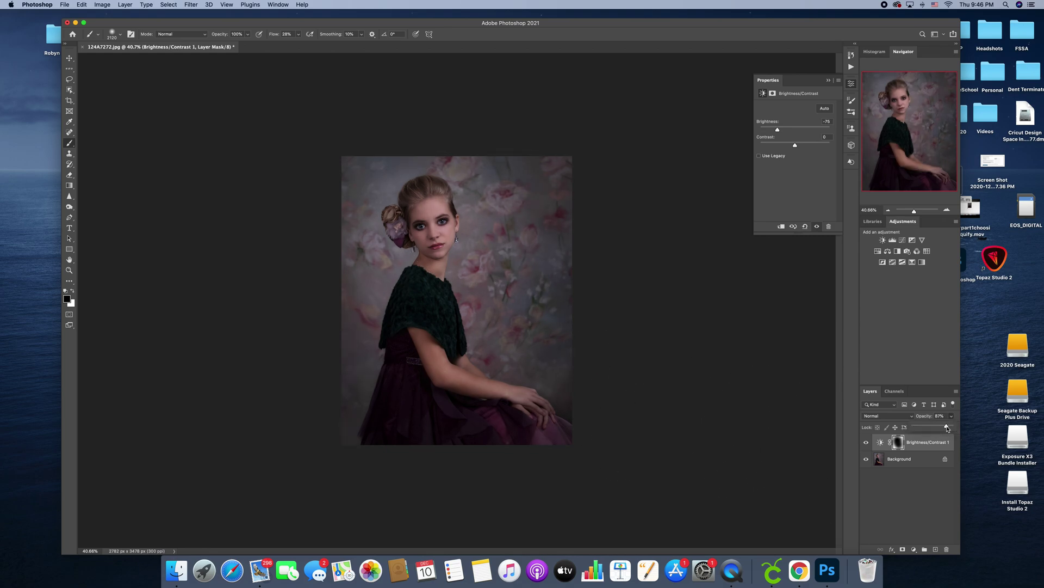
pyautogui.click(72, 291)
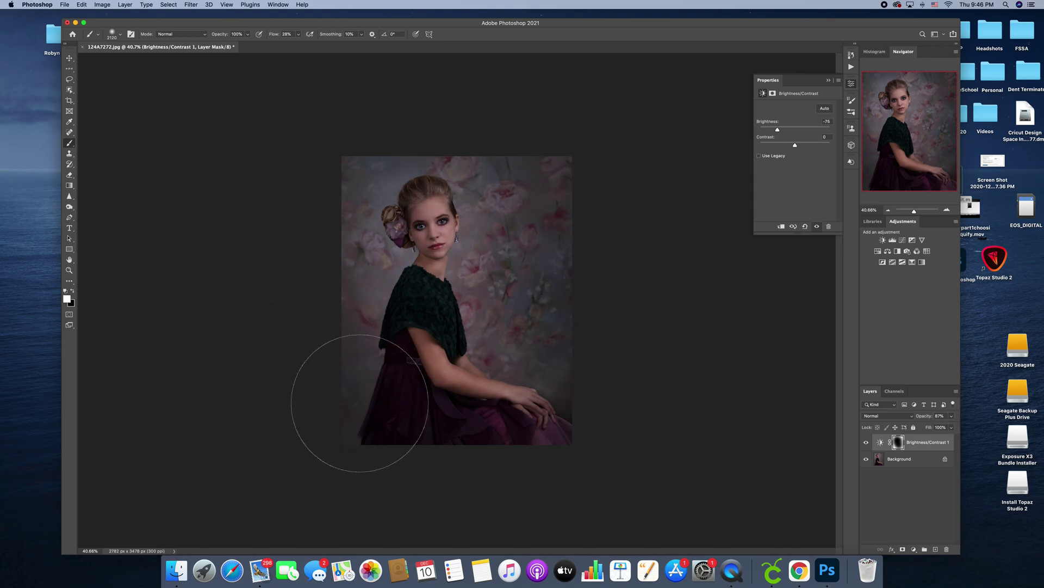
pyautogui.click(73, 291)
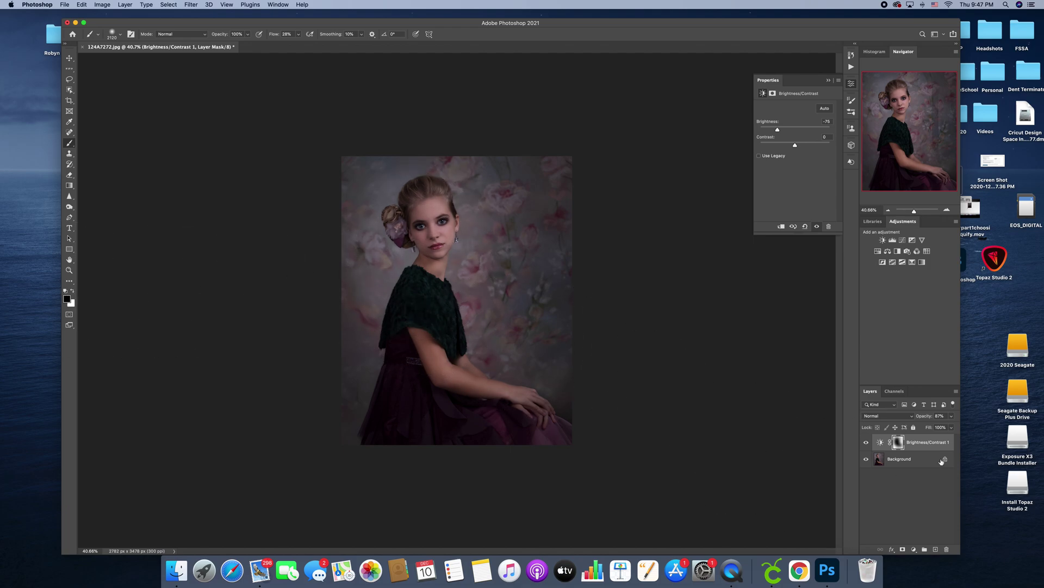
# Readjust the vignette layer's opacity, flatten the image and check the whole portrait.
pyautogui.click(951, 417)
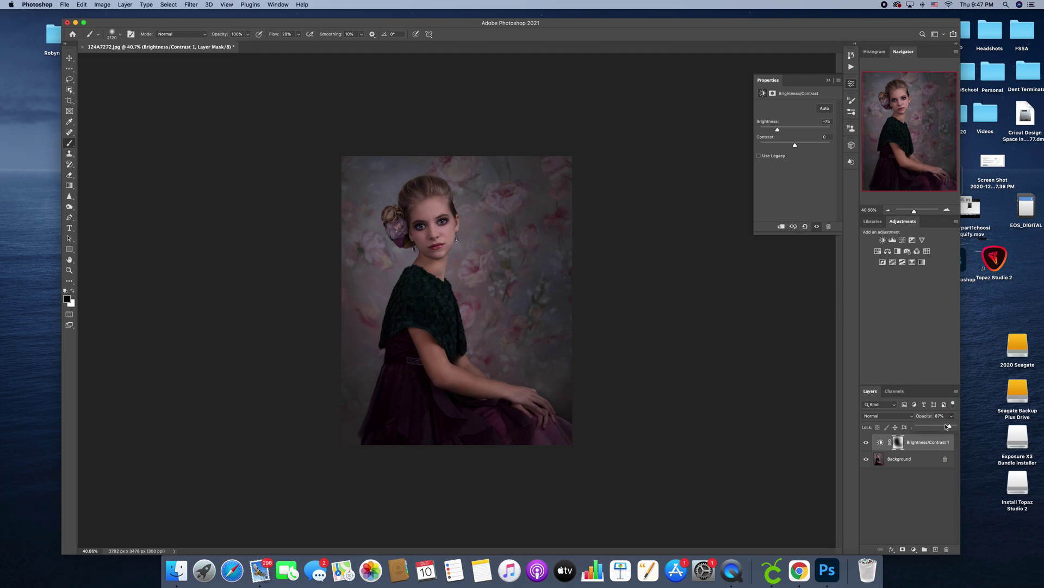
pyautogui.rightClick(905, 459)
pyautogui.click(925, 526)
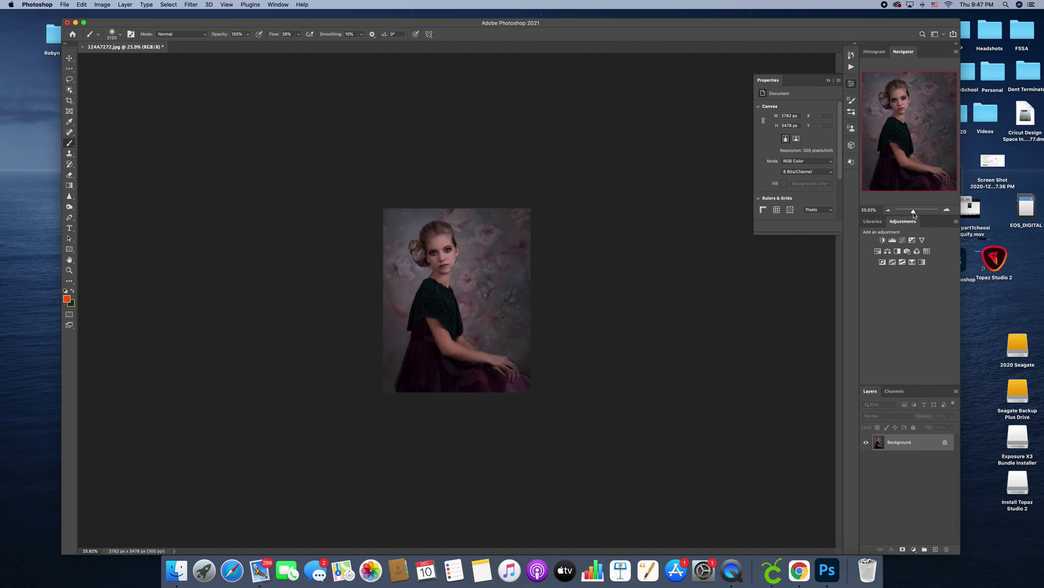
pyautogui.moveTo(916, 215)
pyautogui.mouseDown()
pyautogui.moveTo(925, 215)
pyautogui.moveTo(917, 219)
pyautogui.mouseUp()
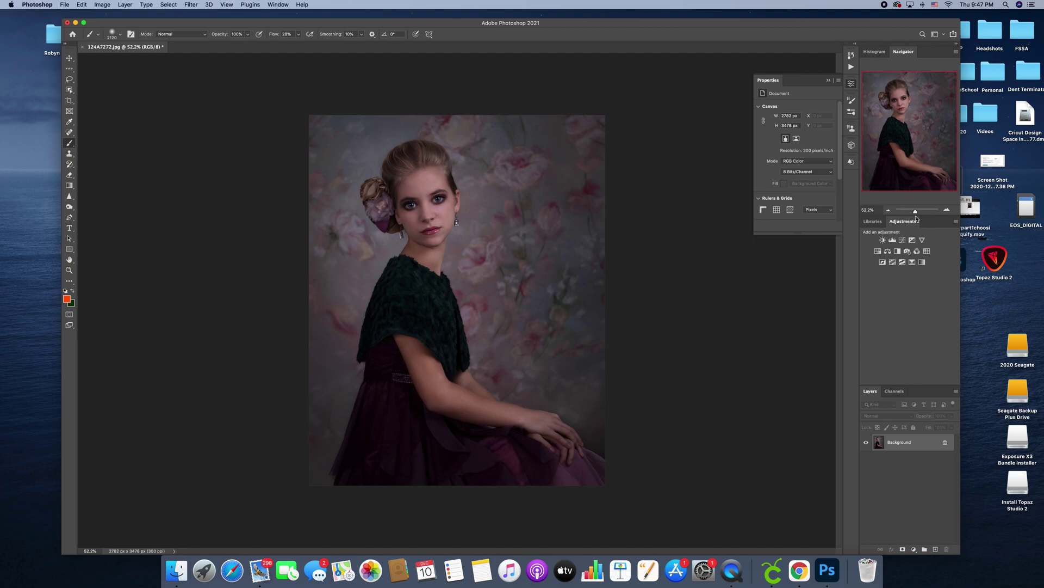
# Compare the original photo with the edited portrait in the document history, returning to the last flattened state.
pyautogui.click(852, 55)
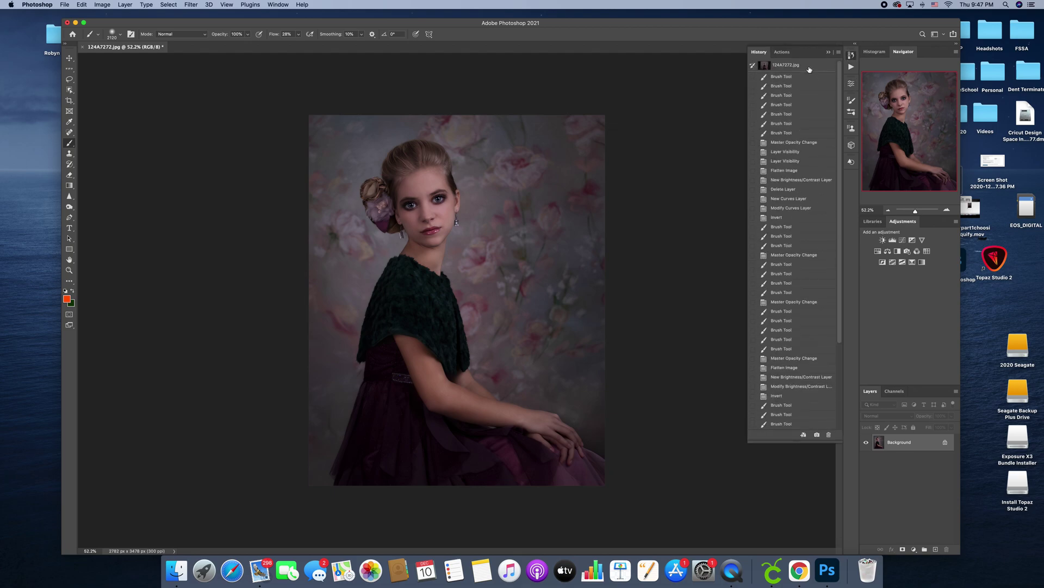
pyautogui.click(802, 376)
pyautogui.scroll(-4, 802, 376)
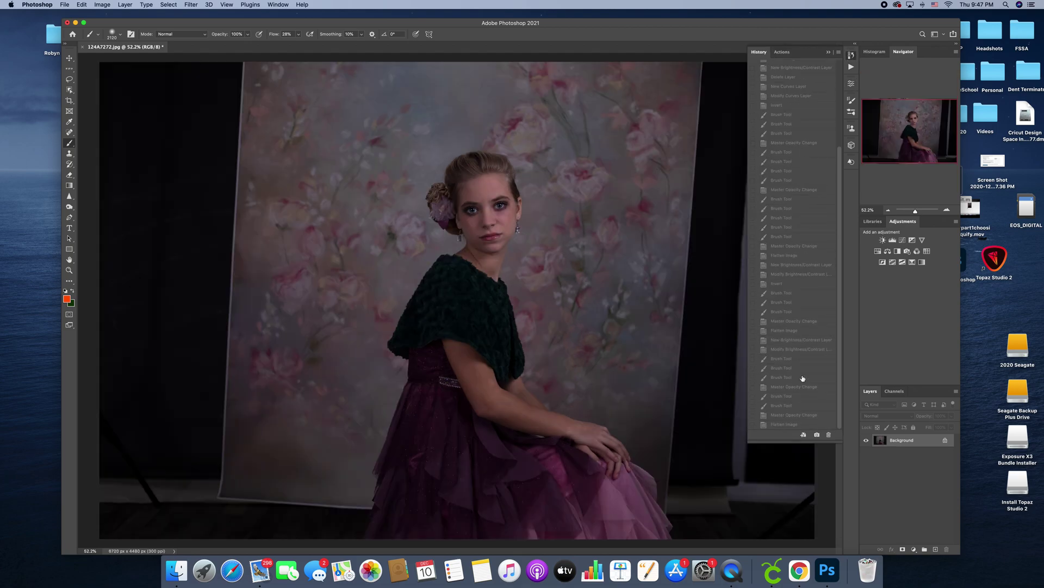
pyautogui.click(790, 426)
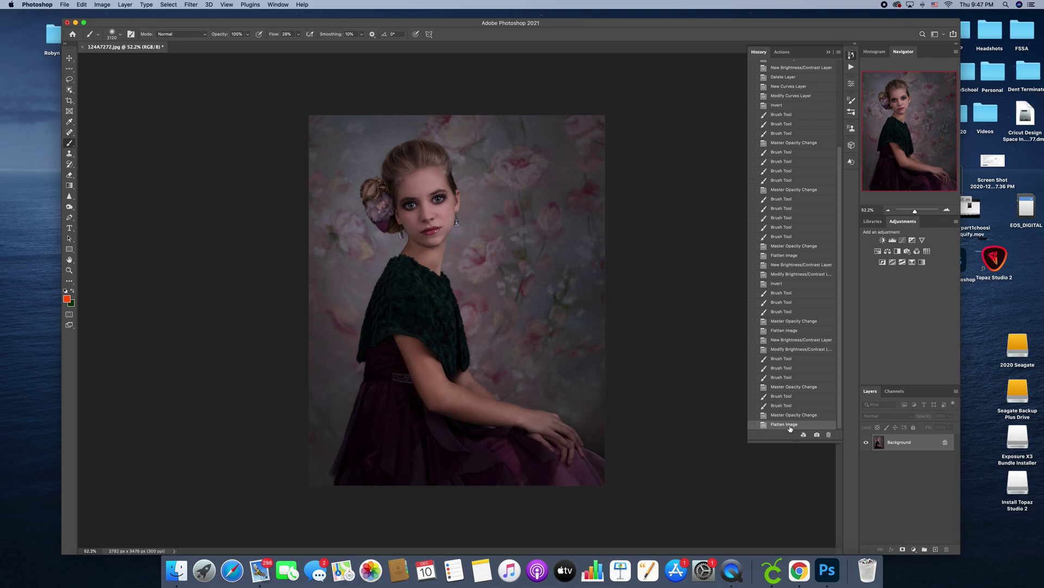